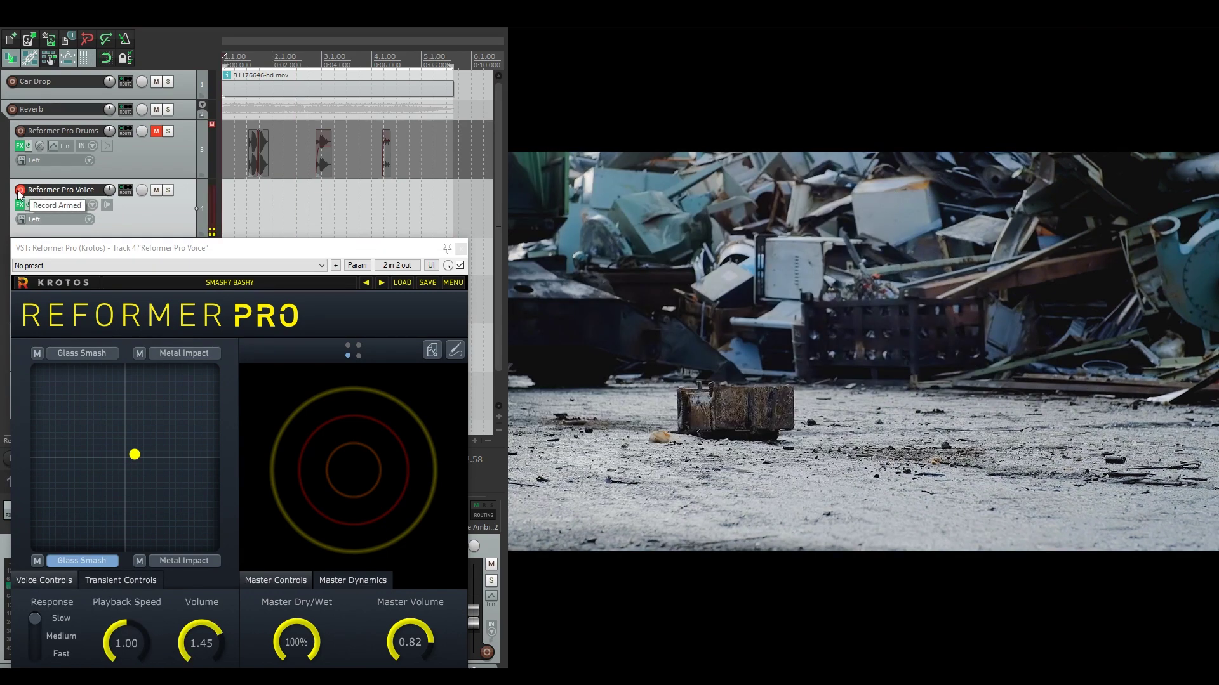
Arm track 4 Reformer Pro Voice and record a take over the car-crash video
{"action": "left_click", "coordinate": [20, 190]}
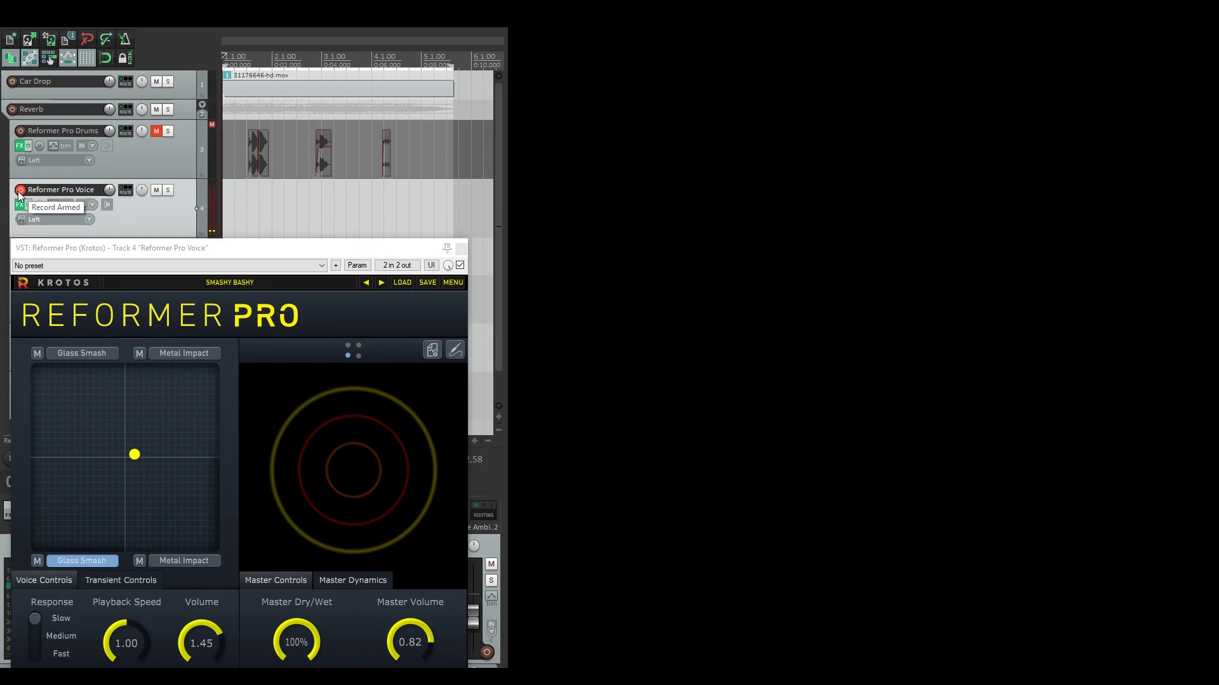
{"action": "key", "text": "ctrl+r"}
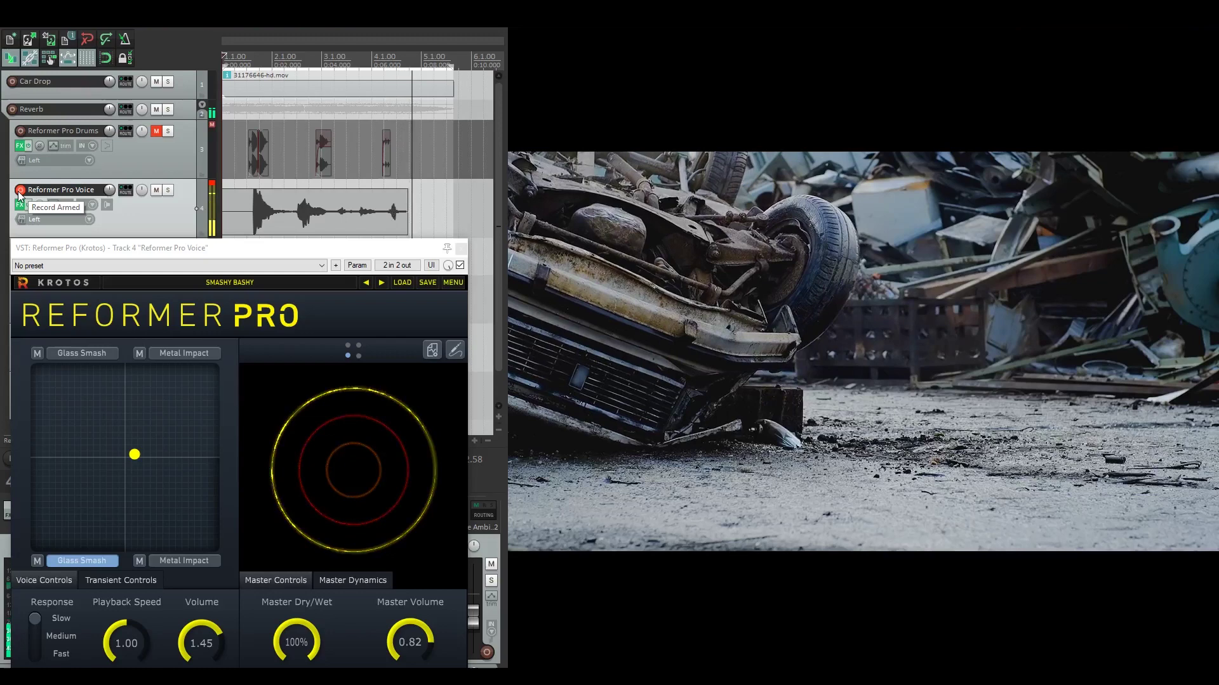
Stop recording, save the new take, and disarm the Voice track
{"action": "key", "text": "space"}
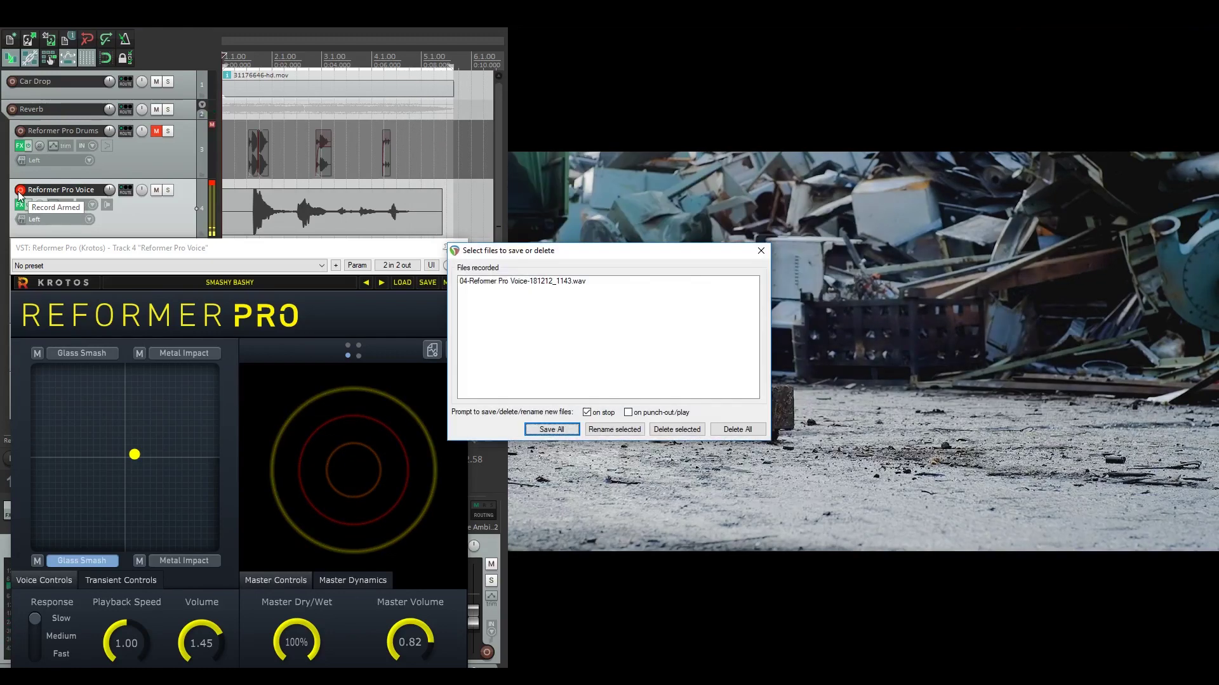
{"action": "left_click", "coordinate": [552, 429]}
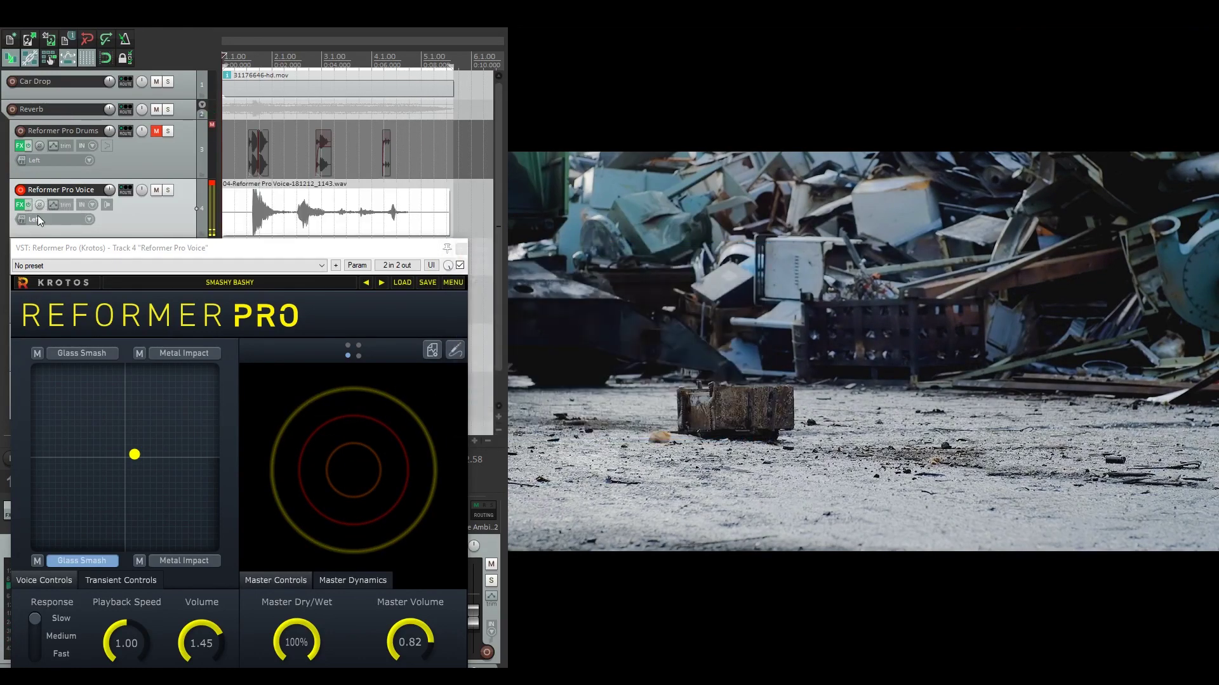
{"action": "left_click", "coordinate": [20, 189]}
Compare the voice with Reformer bypassed and active, then clear its clip indicator
{"action": "left_click", "coordinate": [29, 206]}
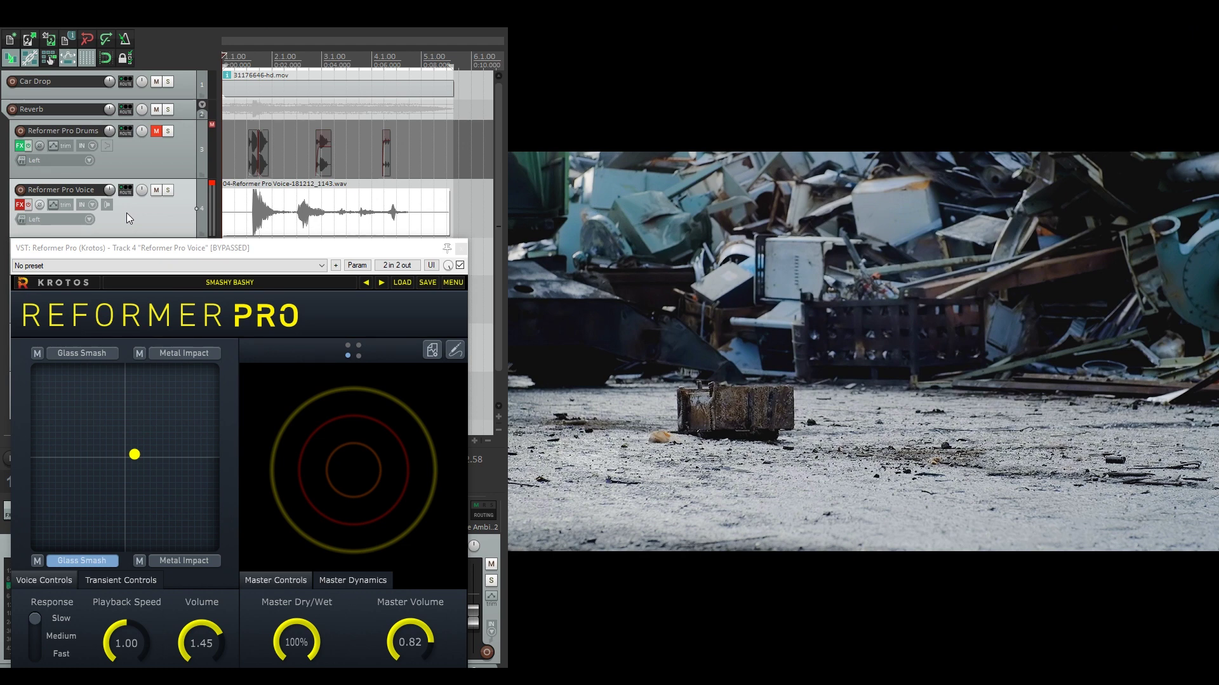
{"action": "left_click", "coordinate": [28, 206]}
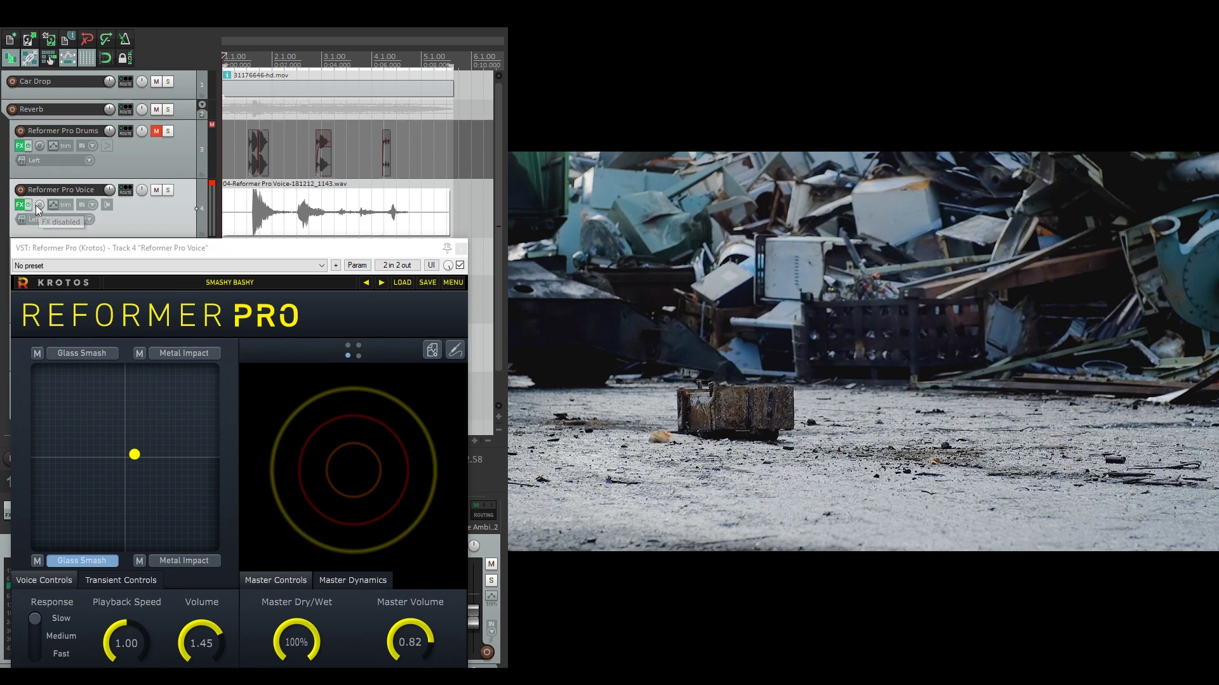
{"action": "left_click", "coordinate": [213, 183]}
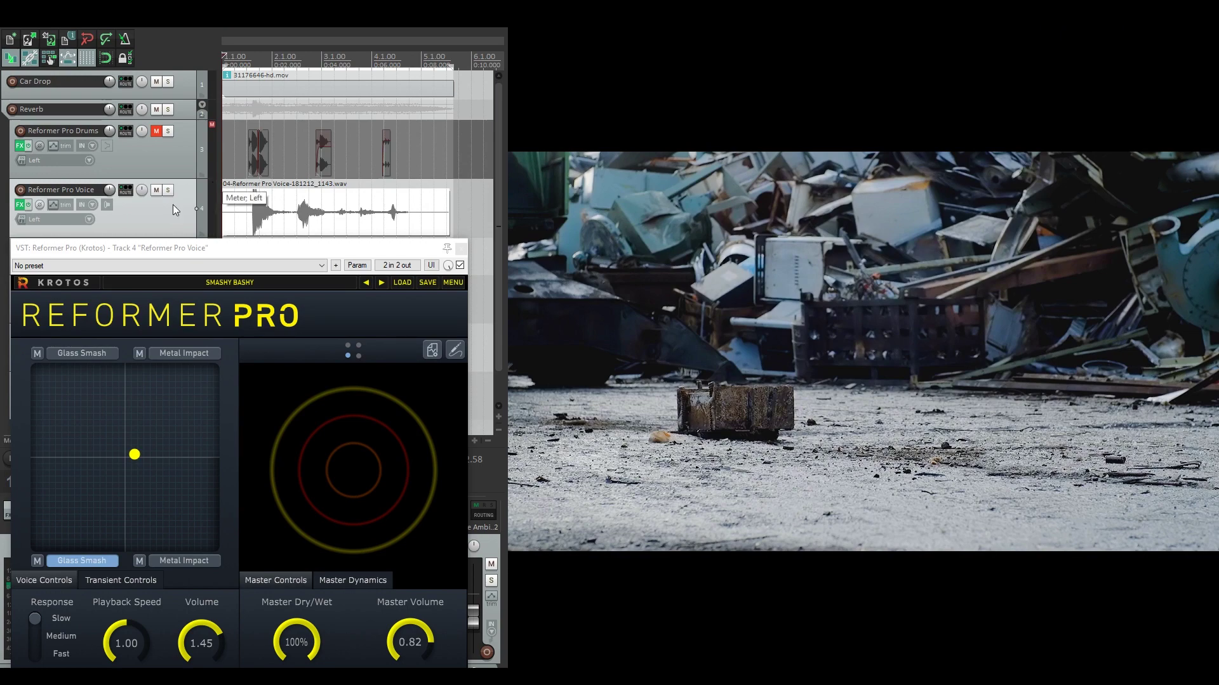
Play the project back against the scrapyard video
{"action": "key", "text": "space"}
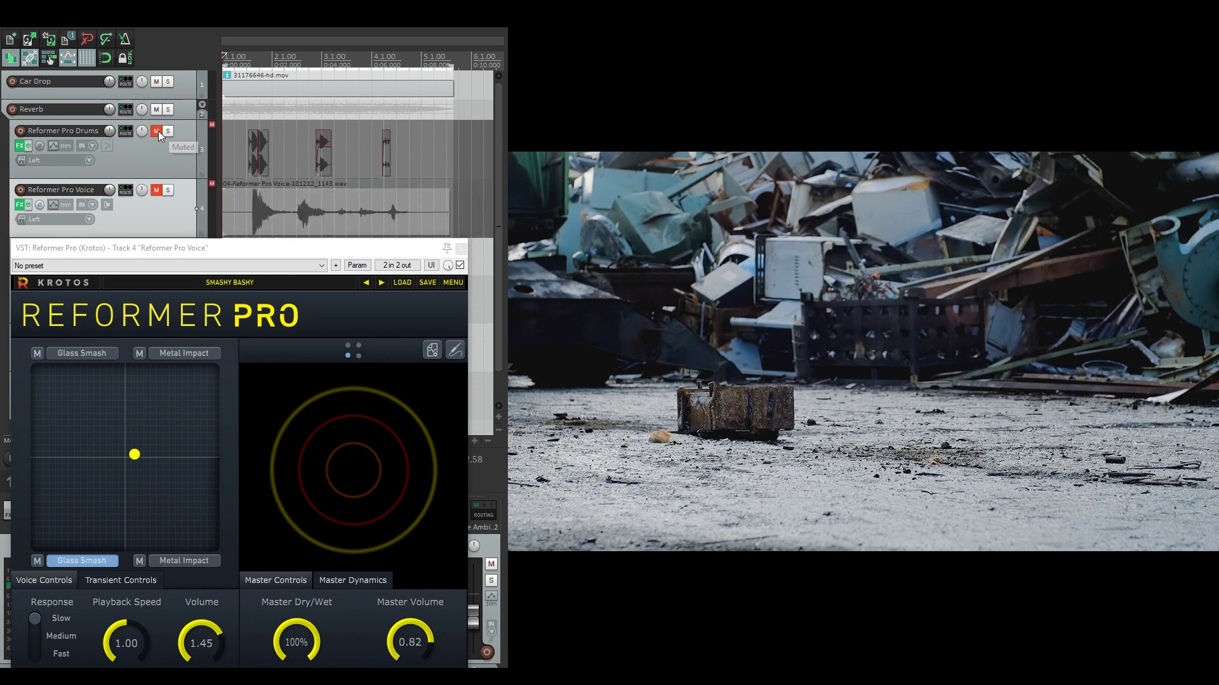
Unmute track 3 Reformer Pro Drums, play its hits with Reformer bypassed, then re-enable the effect
{"action": "left_click", "coordinate": [156, 131]}
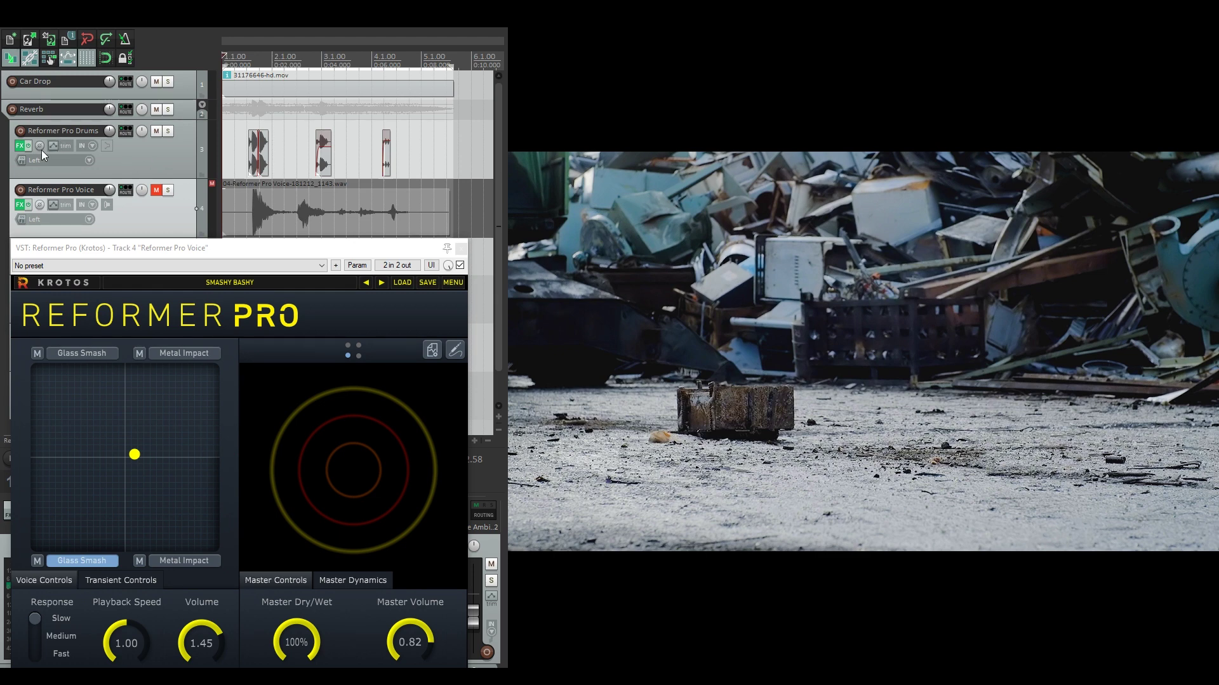
{"action": "left_click", "coordinate": [28, 146]}
{"action": "key", "text": "space"}
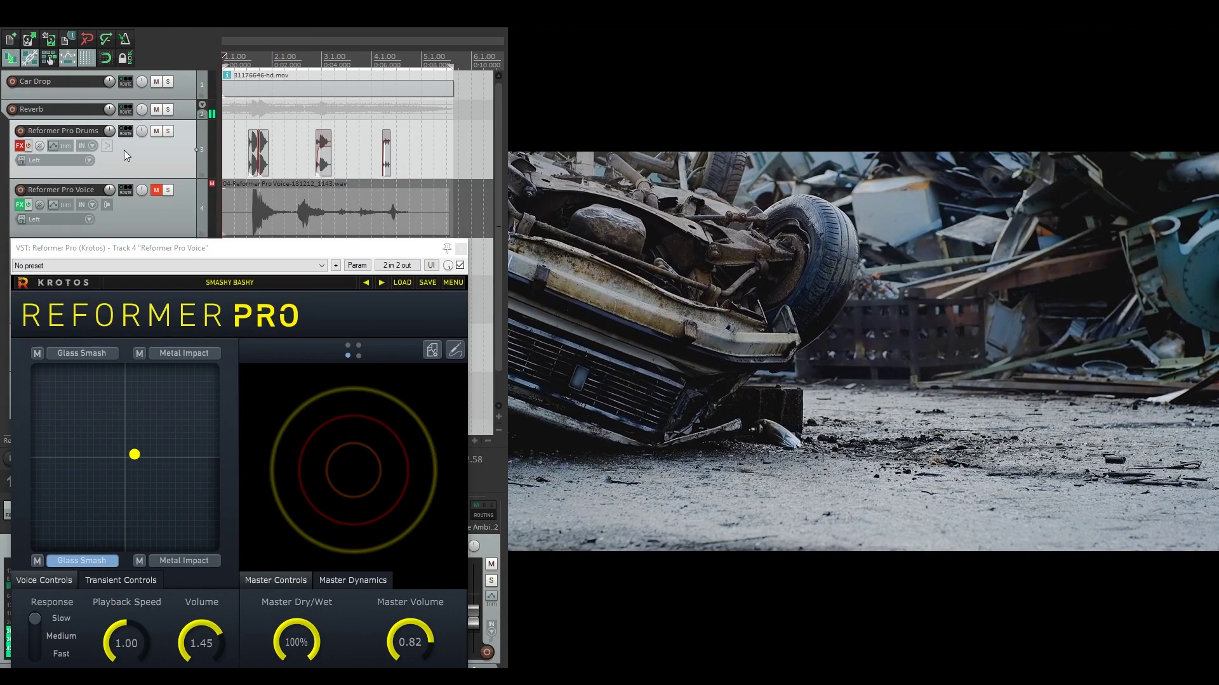
{"action": "key", "text": "space"}
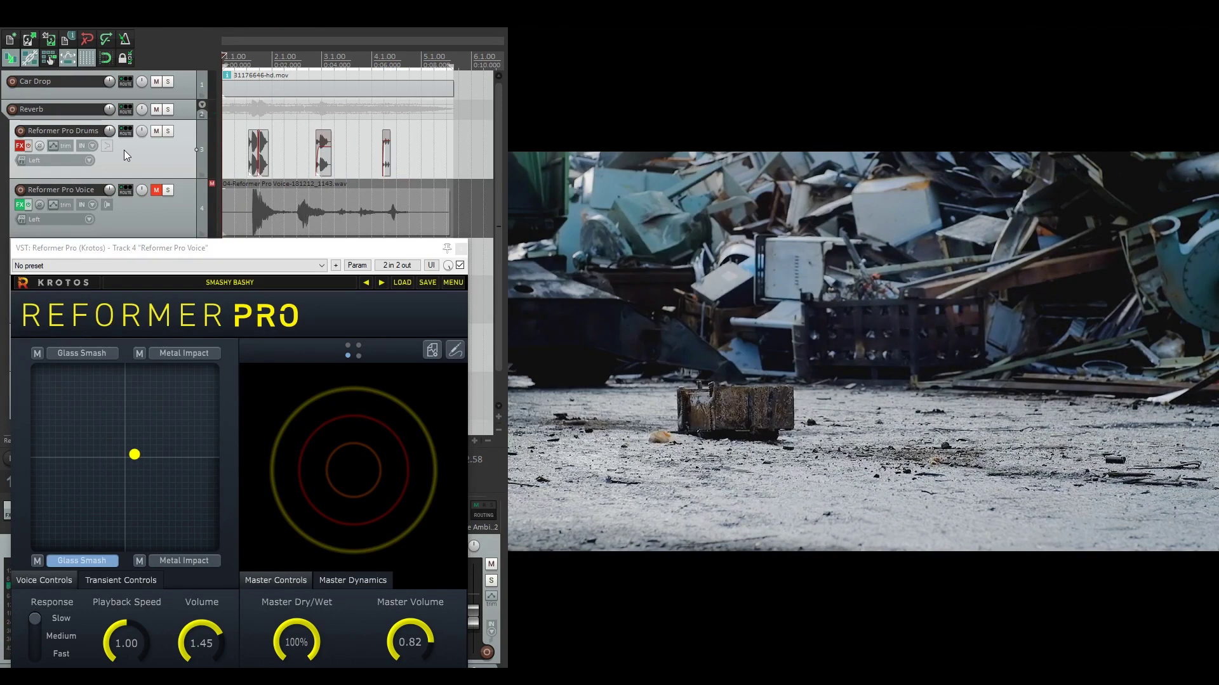
{"action": "left_click", "coordinate": [19, 145]}
Play the Drums track against the scrapyard video
{"action": "key", "text": "space"}
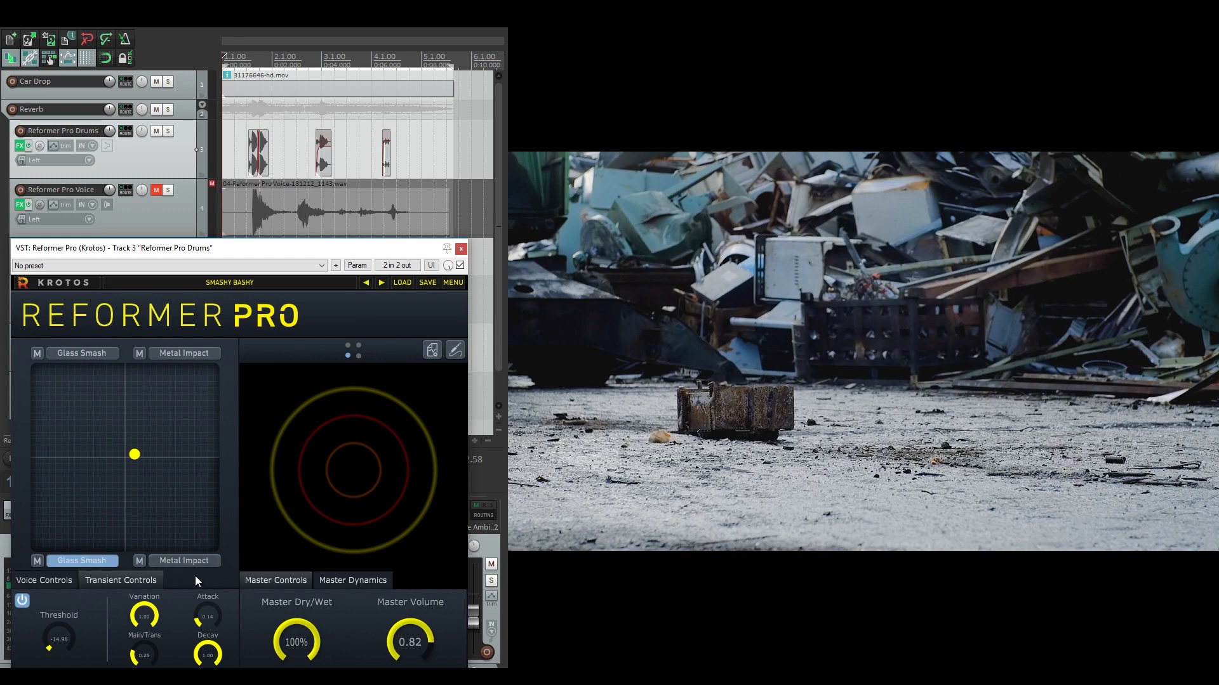
Browse and preview the 31-file Glass Smash sample list, then stop the preview
{"action": "left_click", "coordinate": [87, 352]}
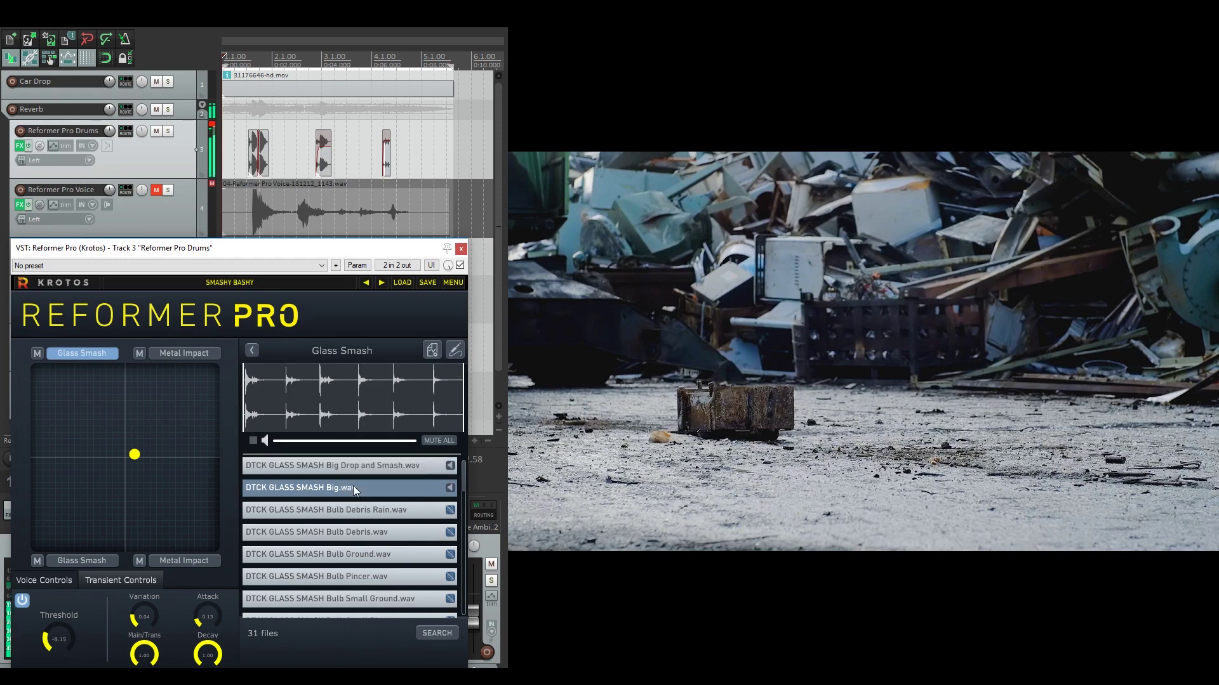
{"action": "left_click", "coordinate": [253, 440]}
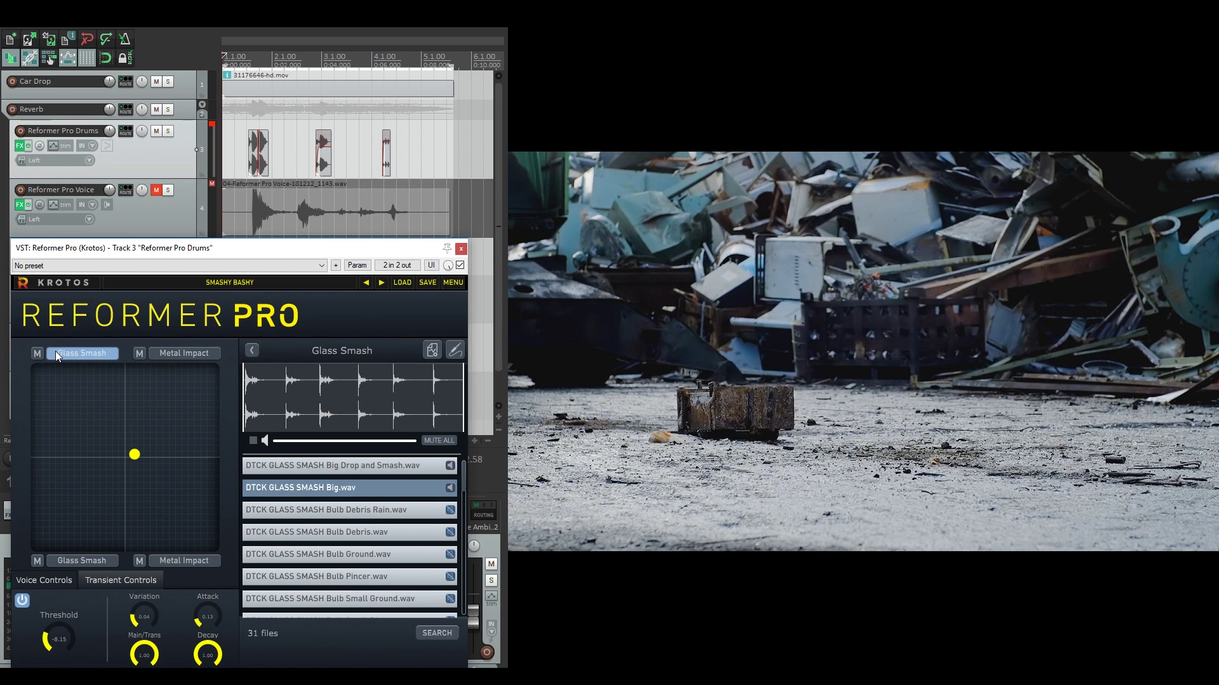
Mute the lower Glass Smash and Metal Impact voices and play the drums with only the top Glass Smash
{"action": "left_click", "coordinate": [139, 560]}
{"action": "left_click", "coordinate": [36, 562]}
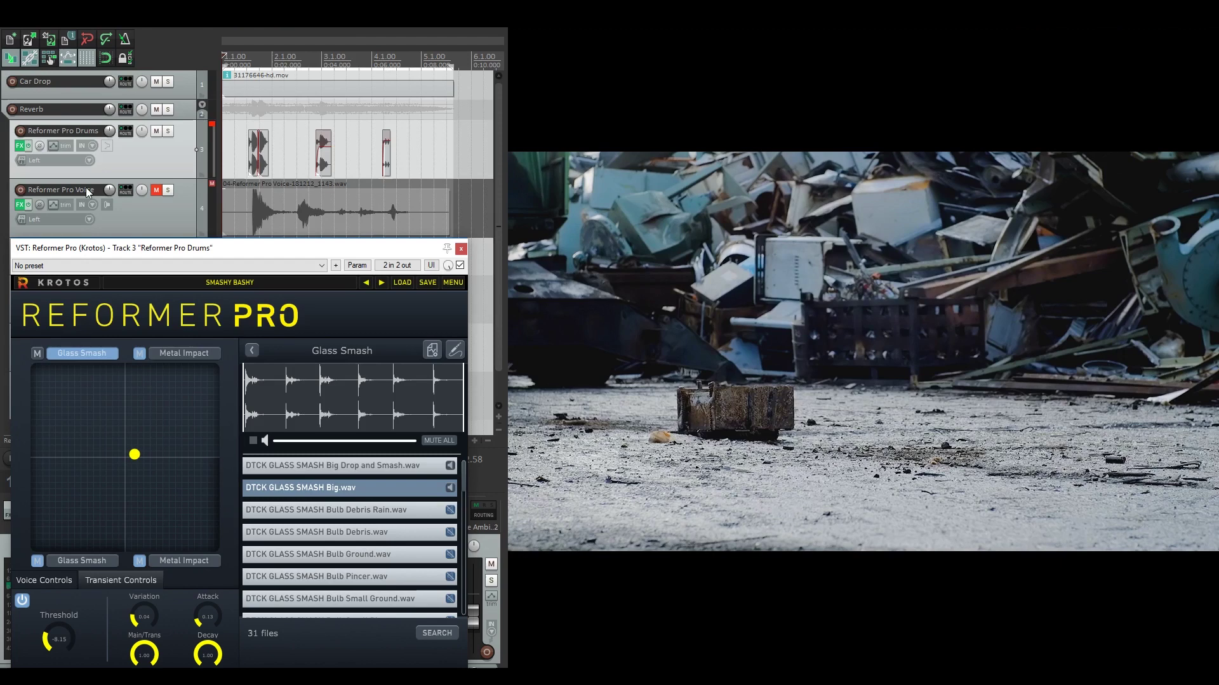
{"action": "left_click", "coordinate": [214, 130]}
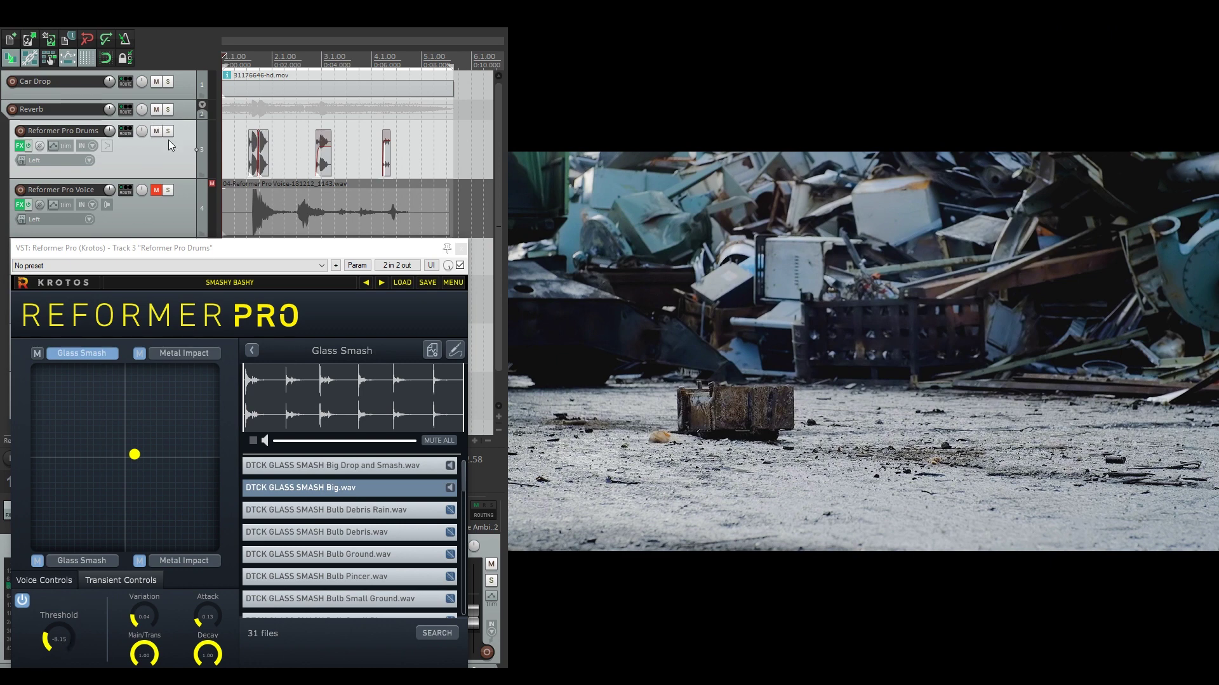
{"action": "key", "text": "space"}
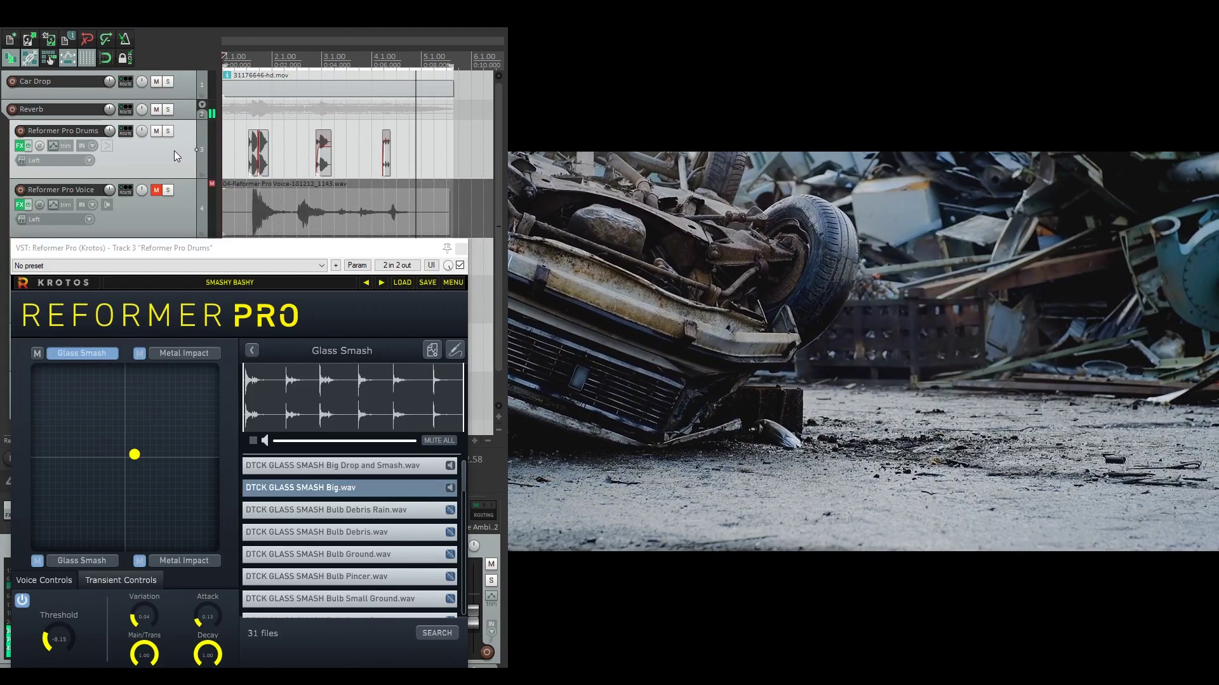
{"action": "key", "text": "space"}
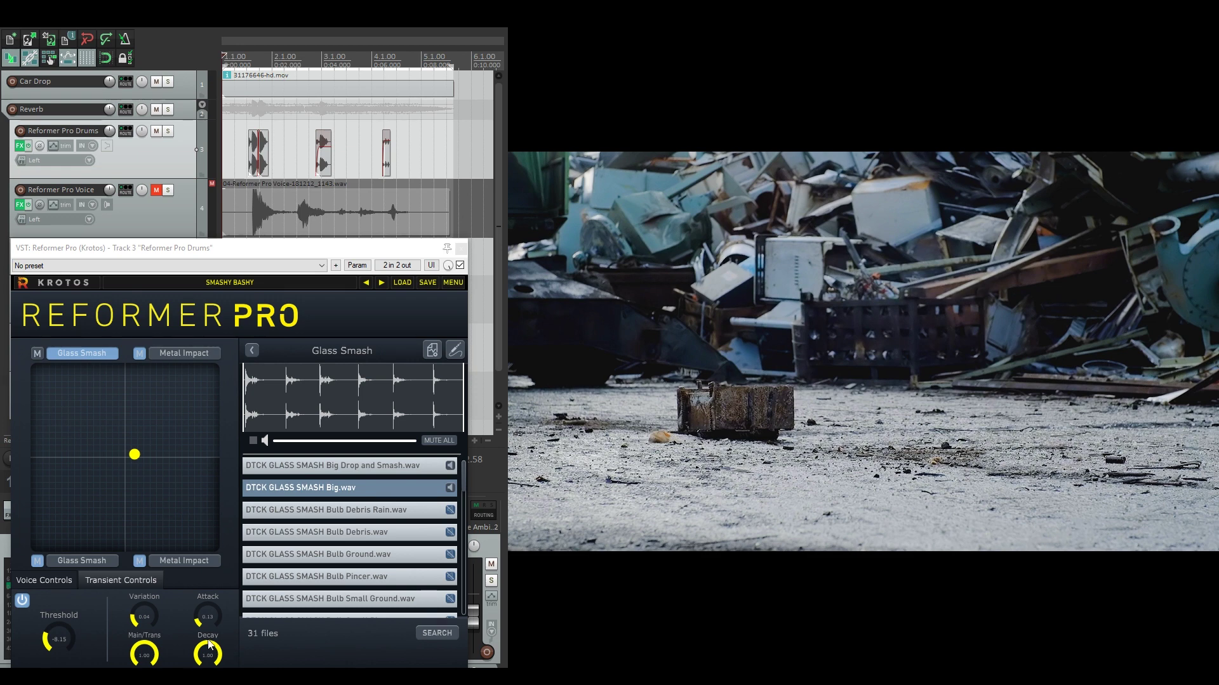
Mute the top Glass Smash voice and load Smash Scrap Big.wav from the 15-file Metal Impact library
{"action": "left_click", "coordinate": [39, 353]}
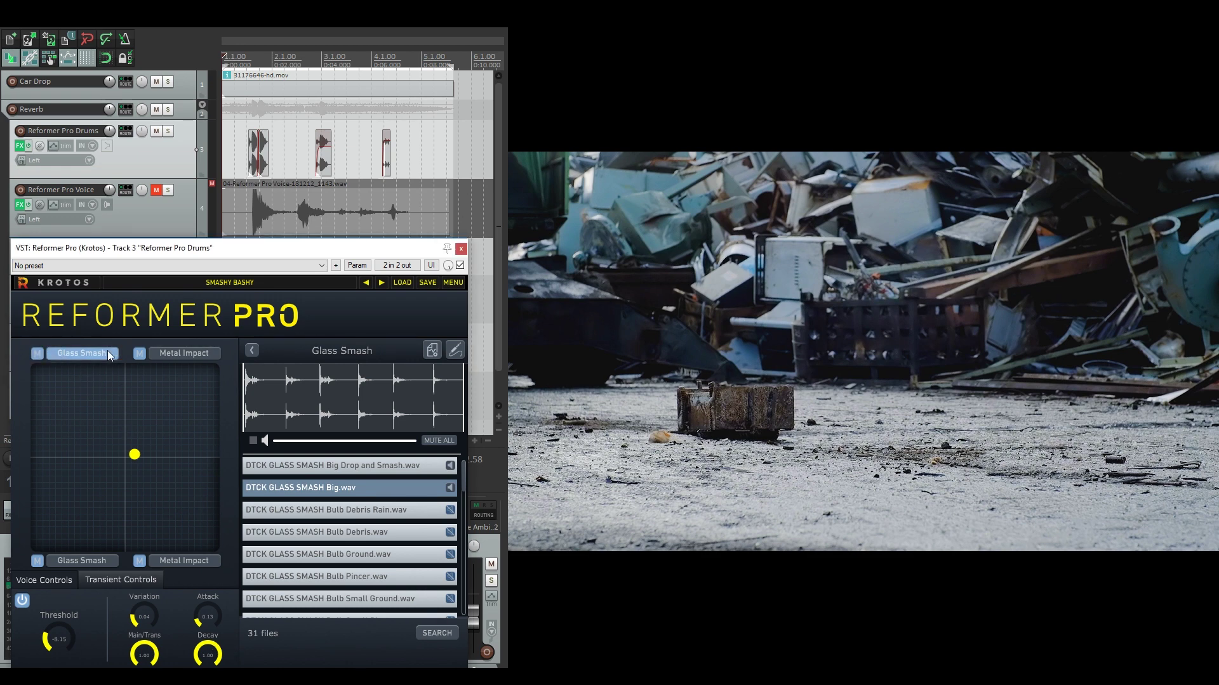
{"action": "left_click", "coordinate": [166, 352]}
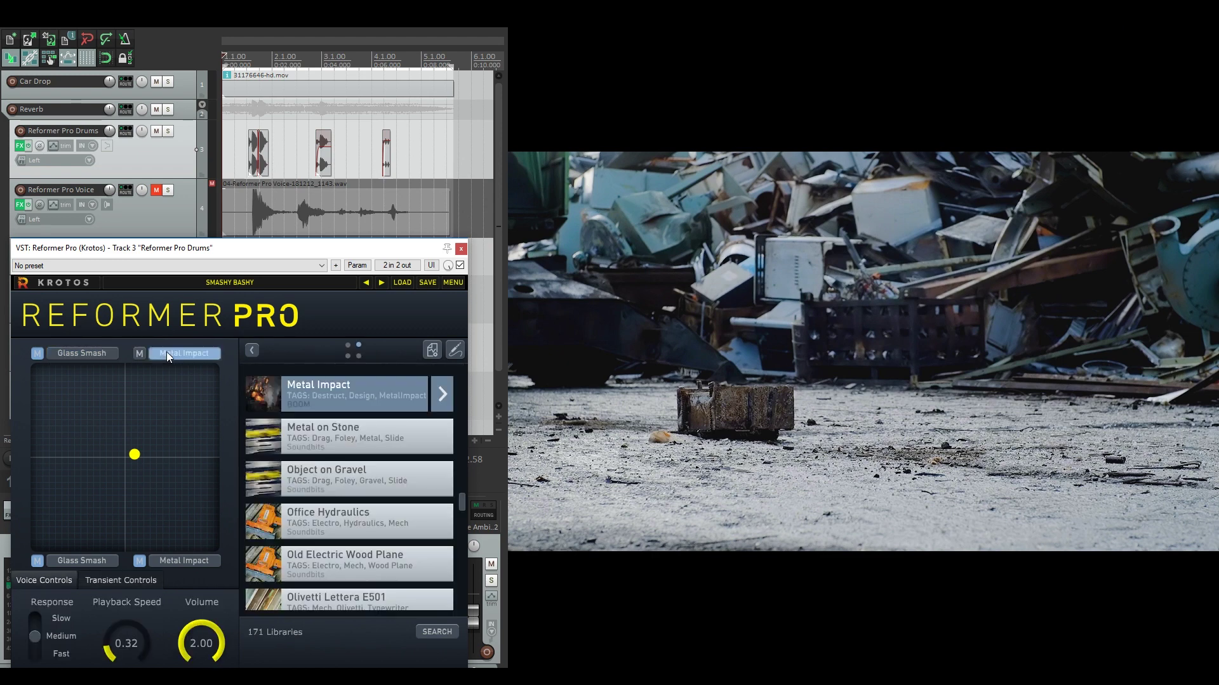
{"action": "left_click", "coordinate": [443, 397]}
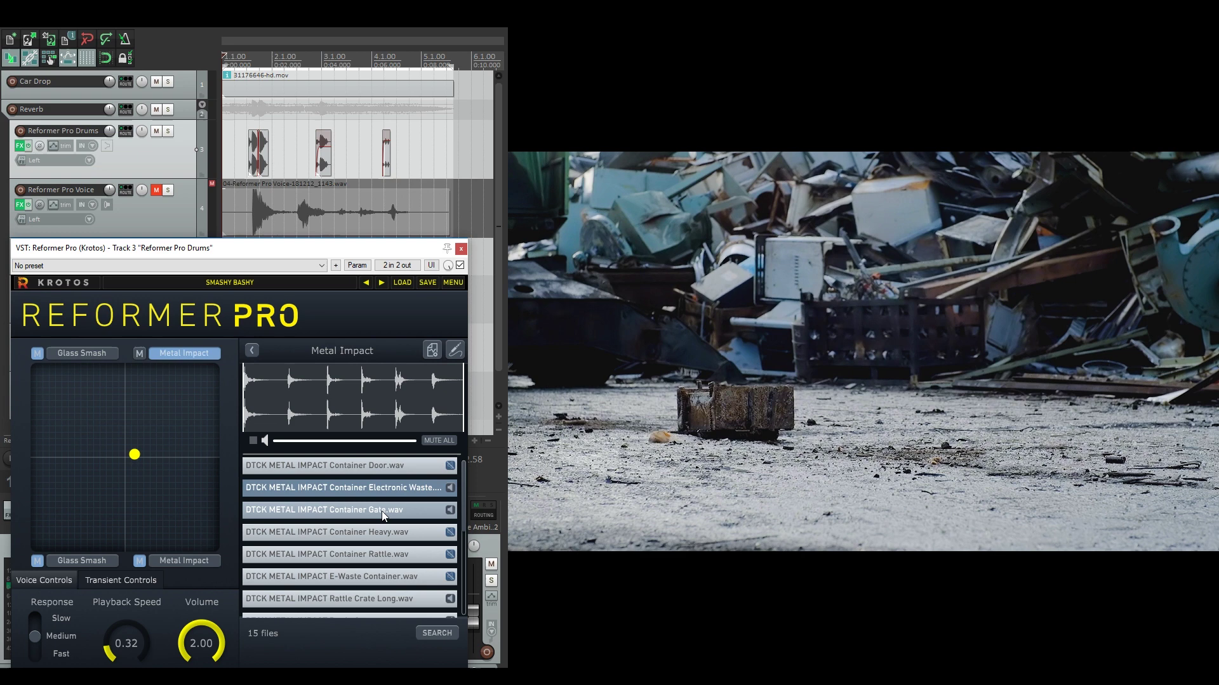
{"action": "scroll", "coordinate": [382, 511], "scroll_direction": "down", "scroll_amount": 3}
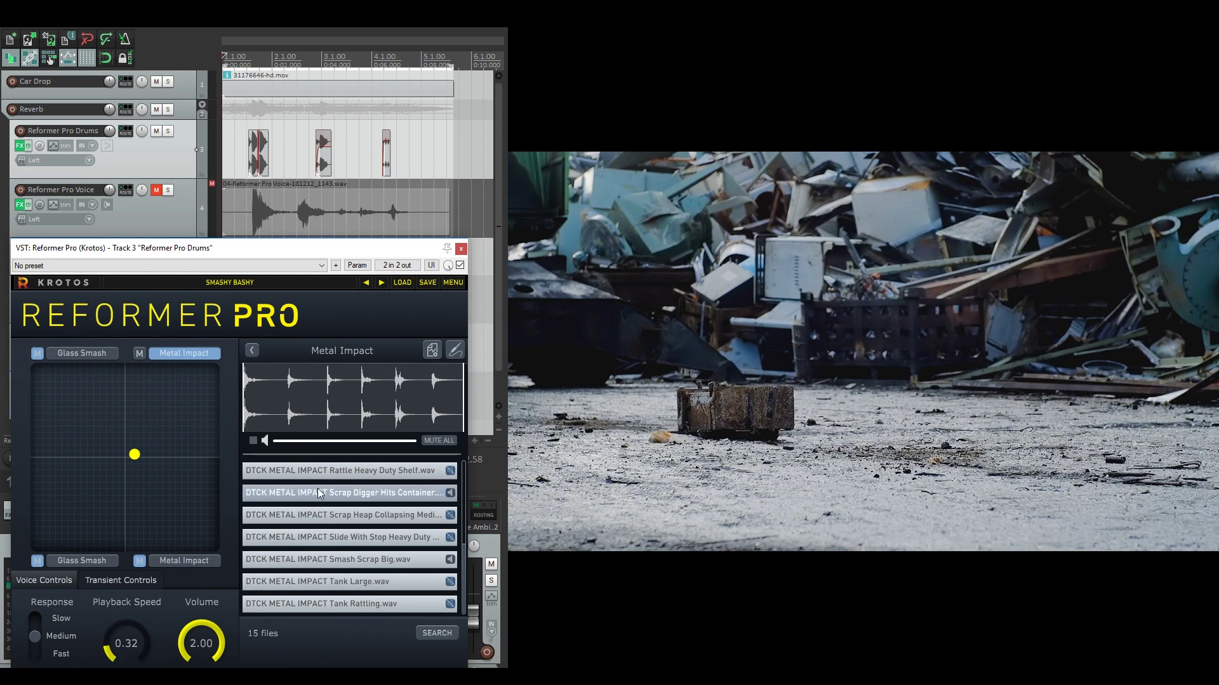
{"action": "left_click", "coordinate": [350, 558]}
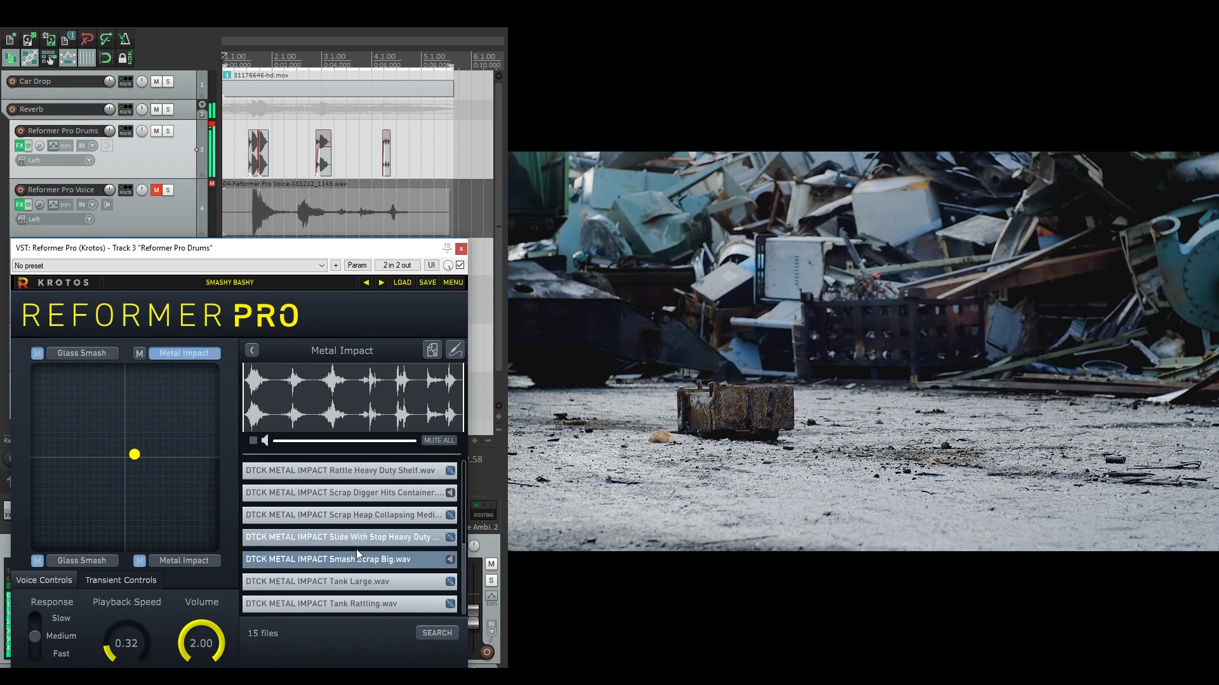
{"action": "left_click", "coordinate": [253, 439]}
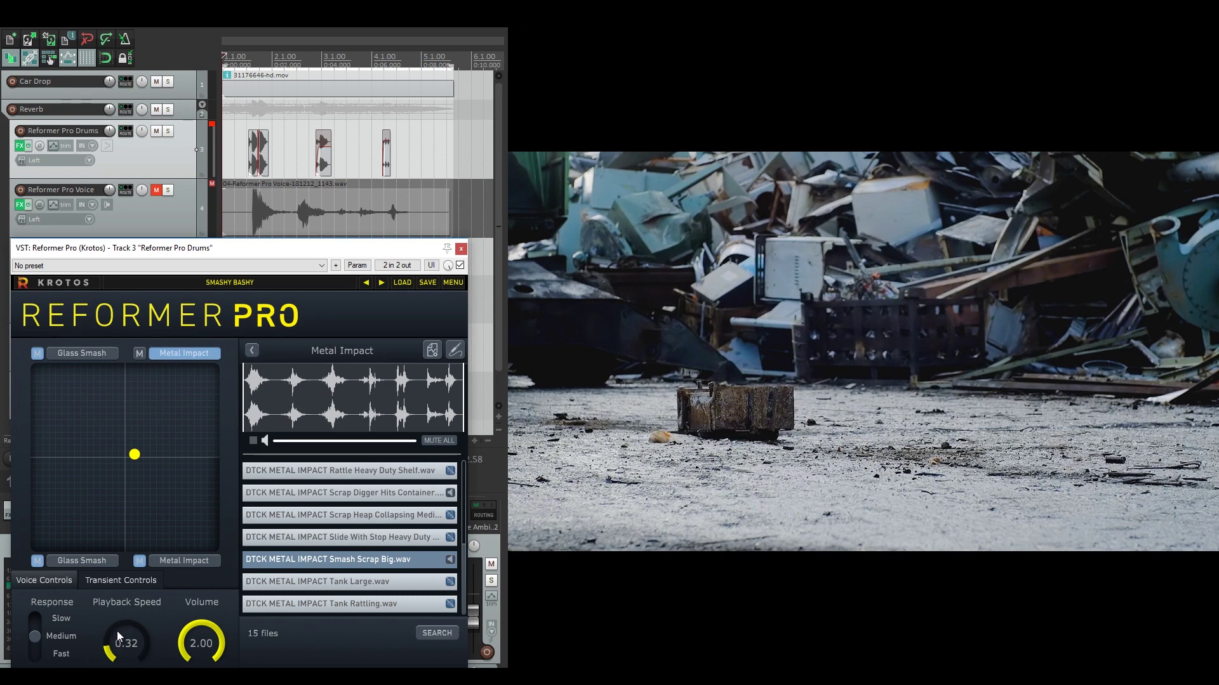
Show the voice's transient settings, then play the Metal Impact layer against the video and stop
{"action": "left_click", "coordinate": [112, 583]}
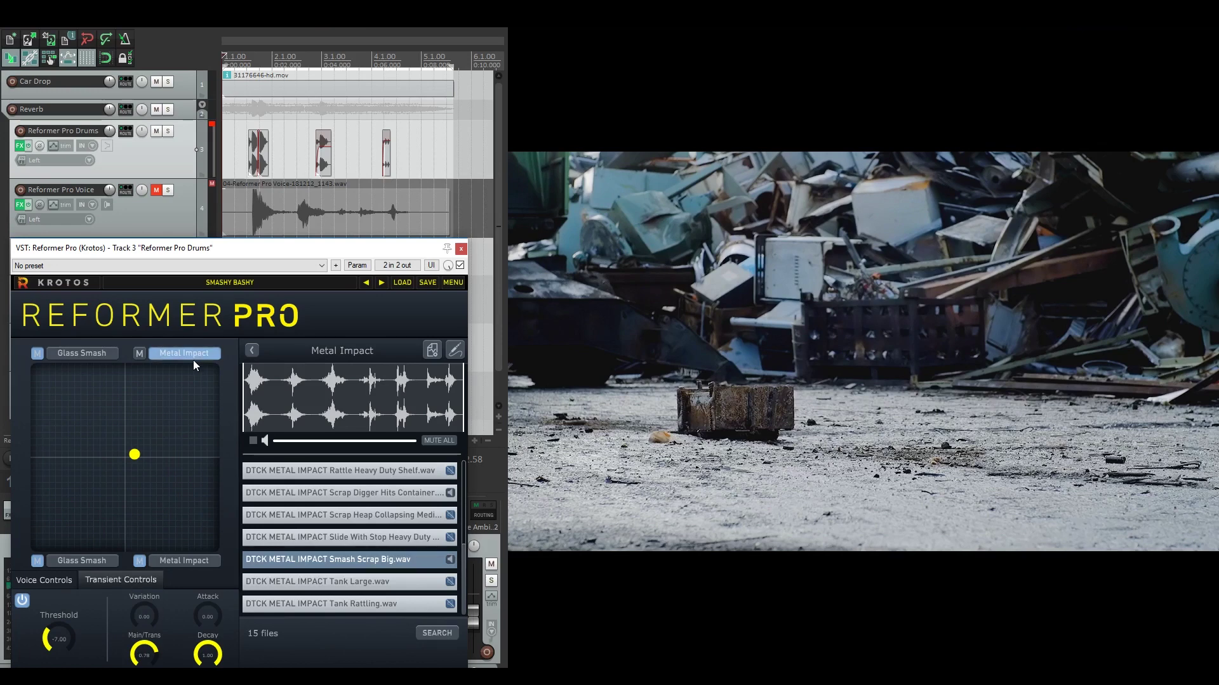
{"action": "left_click", "coordinate": [167, 166]}
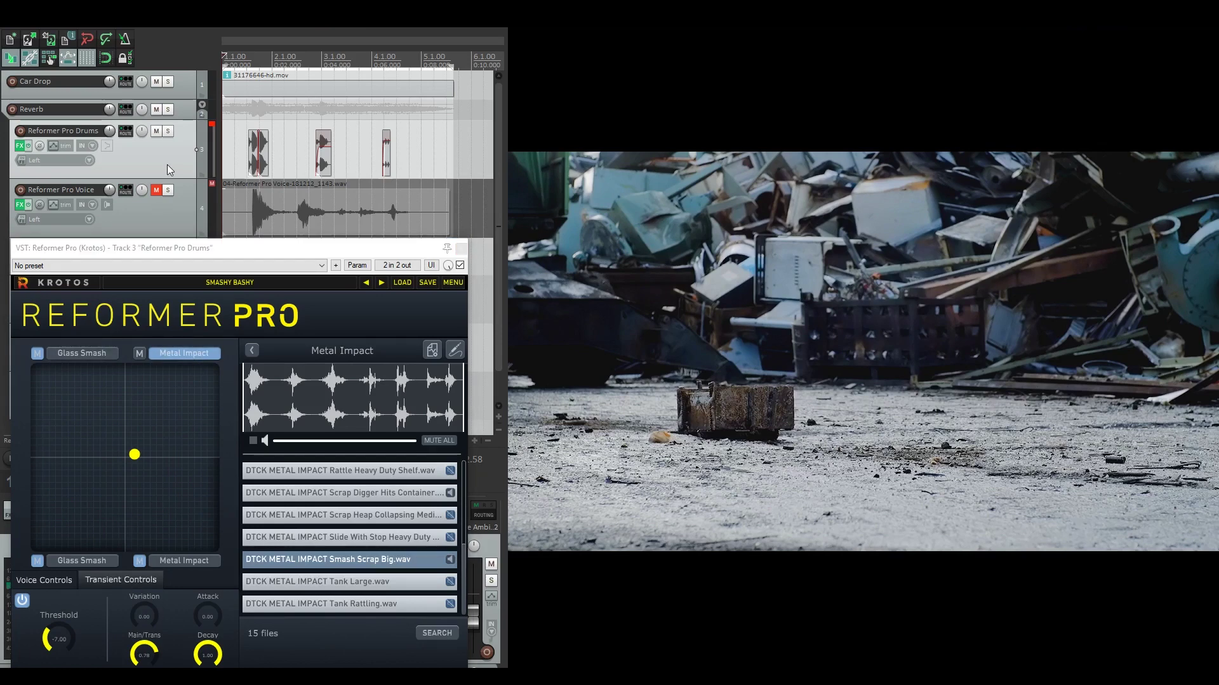
{"action": "key", "text": "space"}
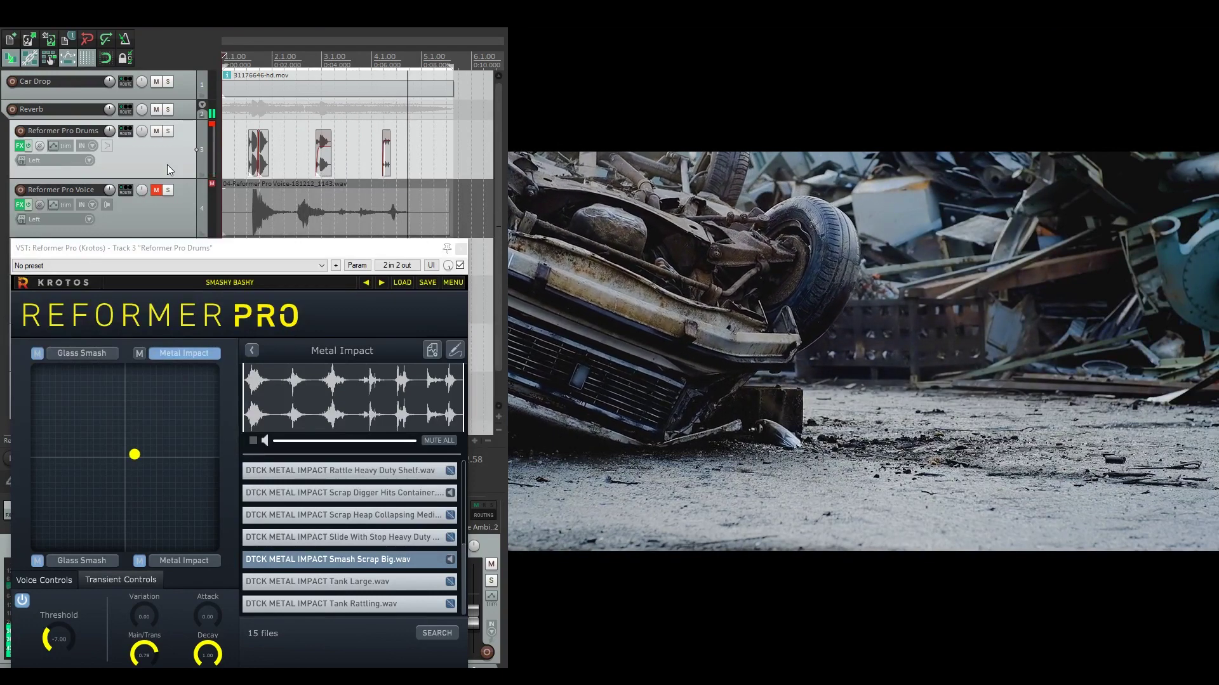
{"action": "key", "text": "space"}
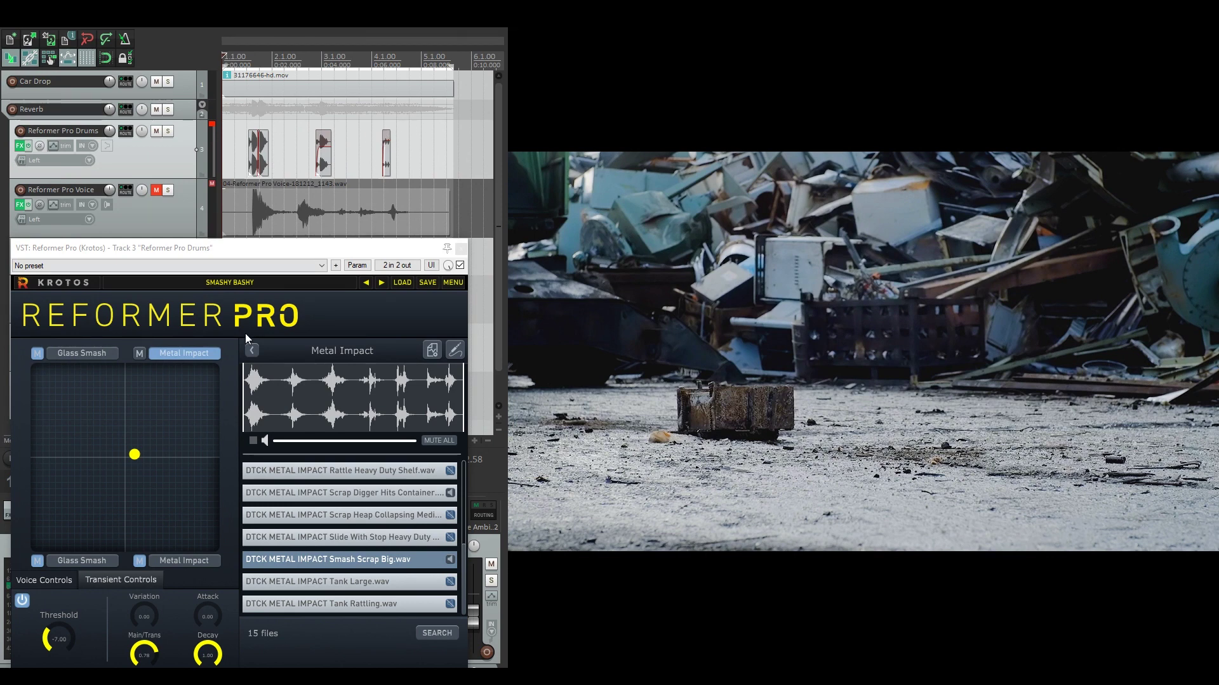
Mute the Metal Impact layer, unmute the lower Glass Smash slot, and select it
{"action": "left_click", "coordinate": [141, 355]}
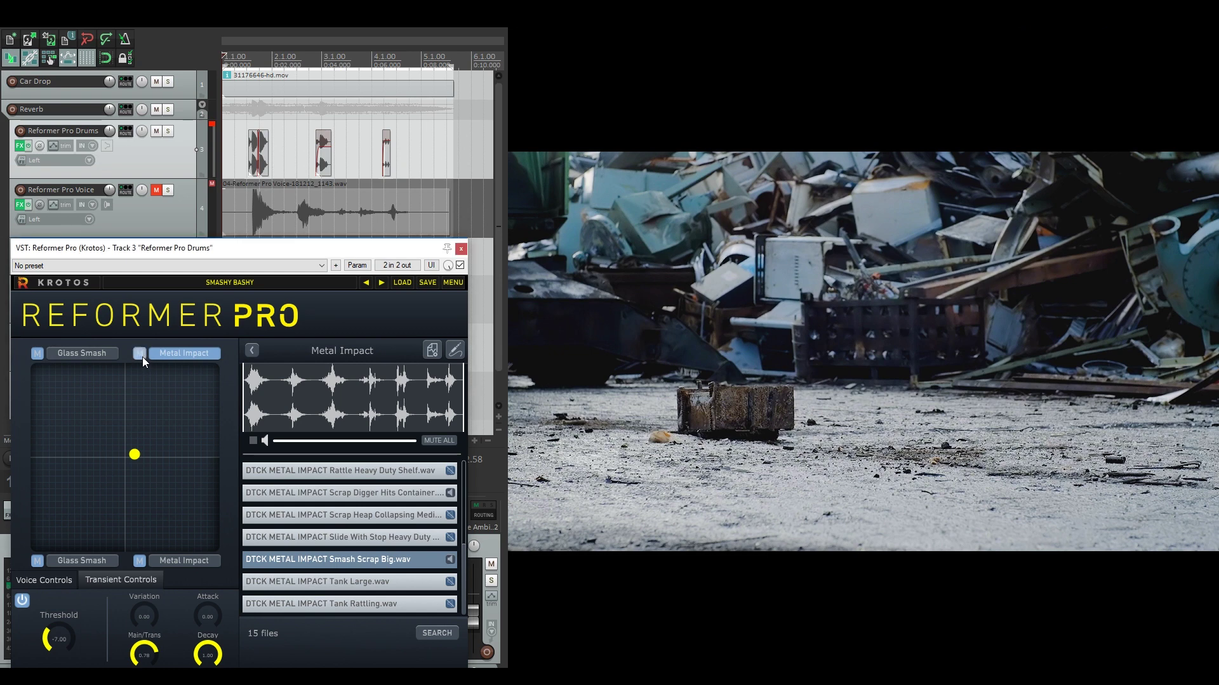
{"action": "left_click", "coordinate": [36, 560]}
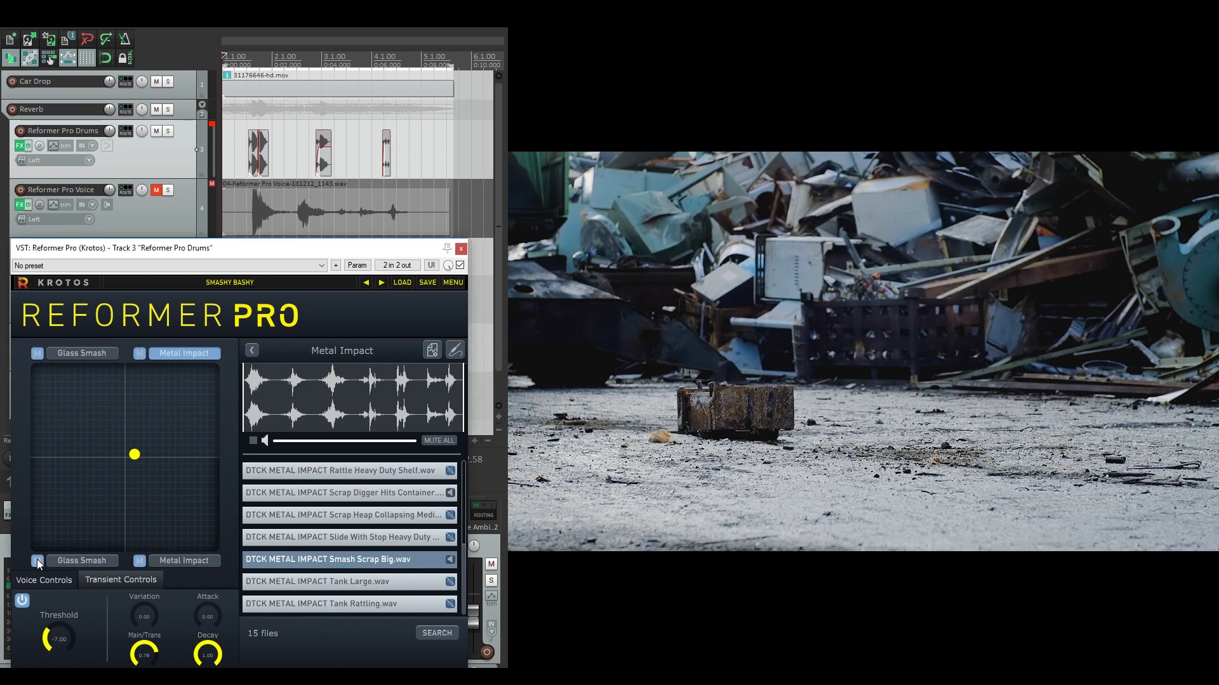
{"action": "left_click", "coordinate": [73, 563]}
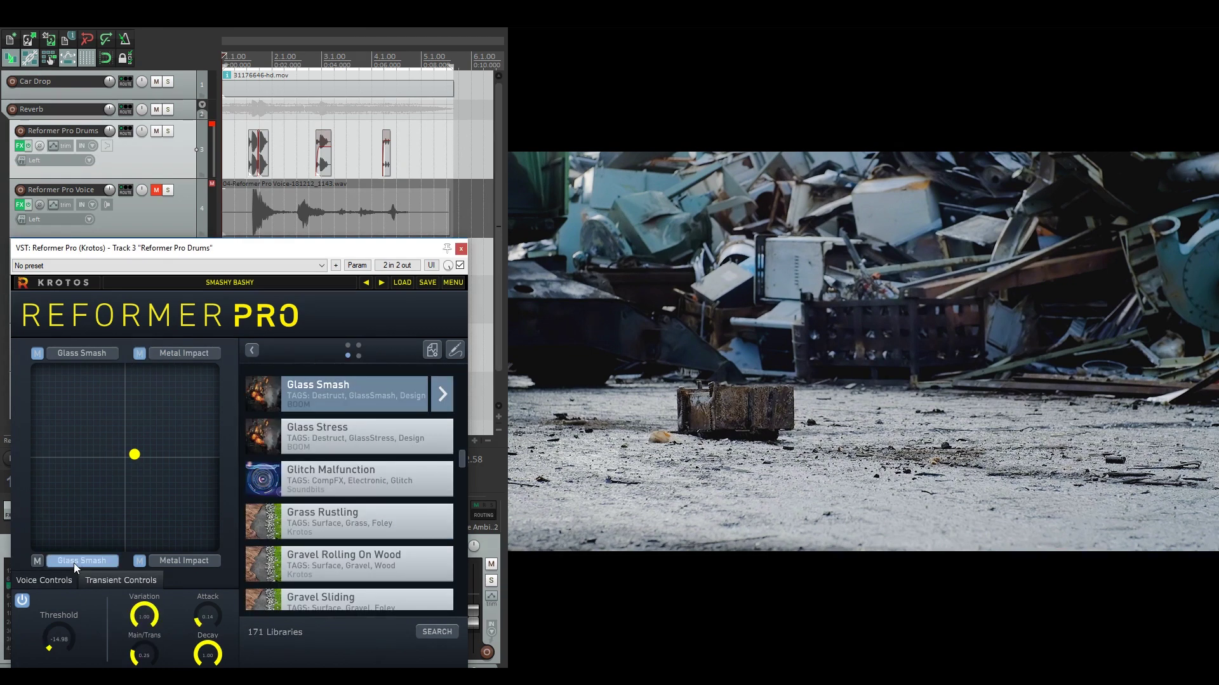
Pick and preview Large Shards.wav from the 31-file Glass Smash sample list
{"action": "left_click", "coordinate": [440, 394]}
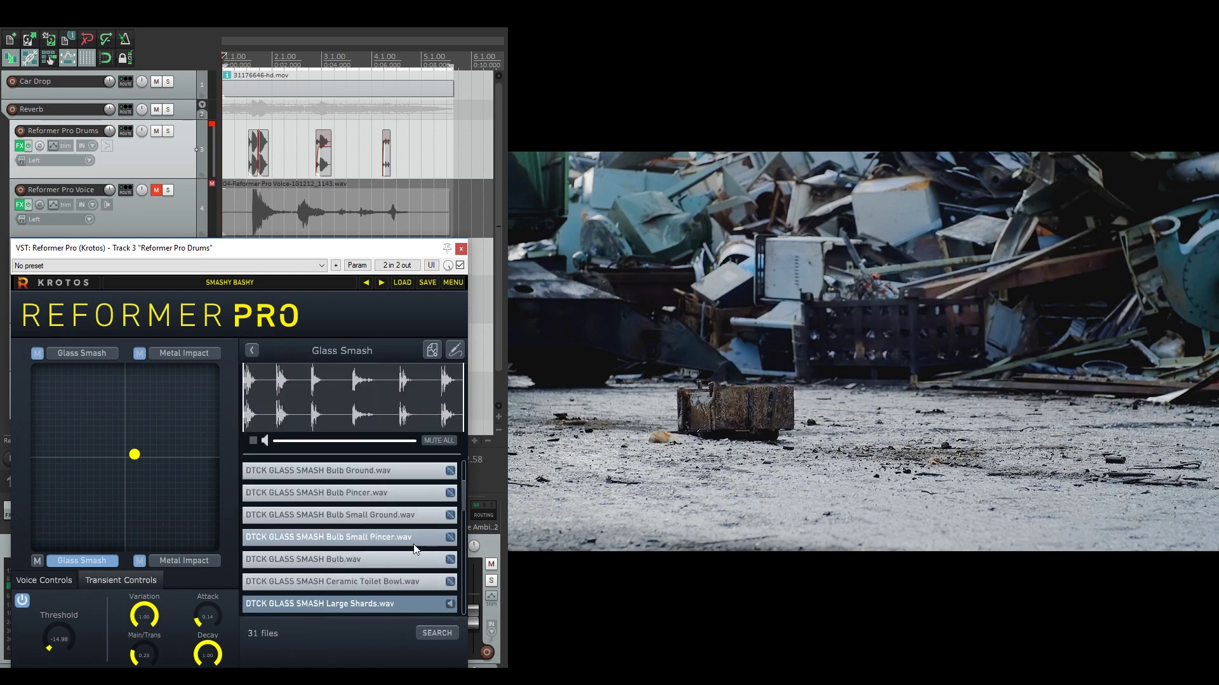
{"action": "scroll", "coordinate": [355, 540], "scroll_direction": "down", "scroll_amount": 3}
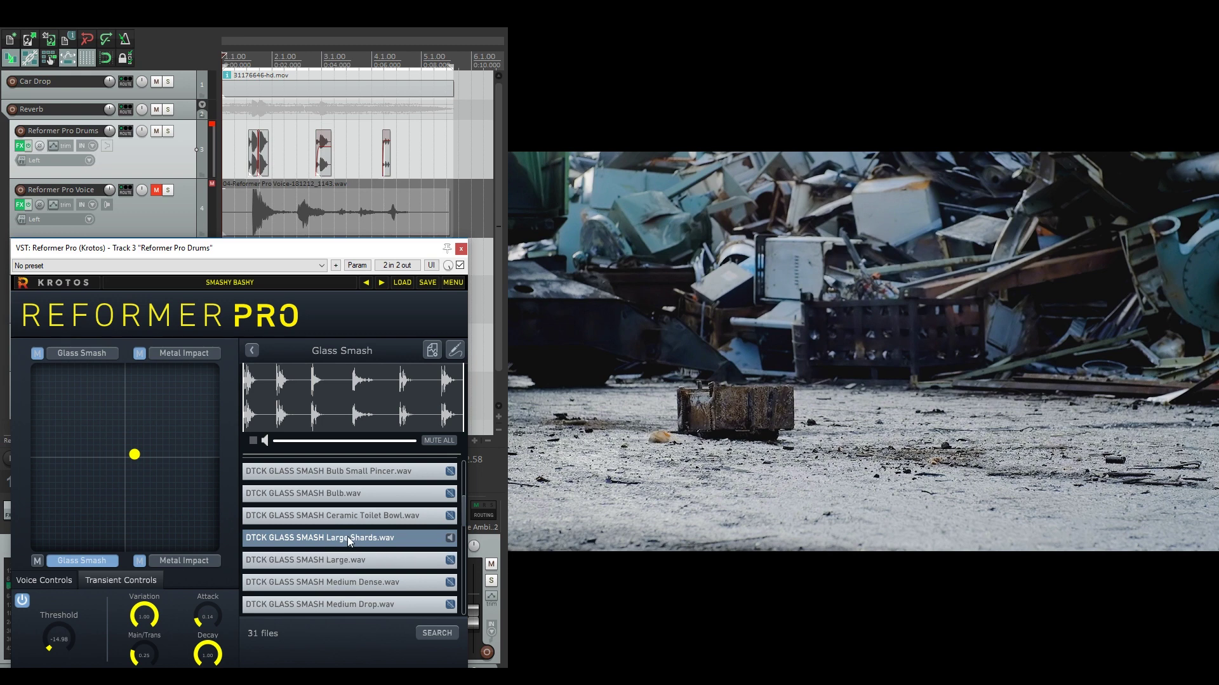
{"action": "scroll", "coordinate": [360, 551], "scroll_direction": "down", "scroll_amount": 7}
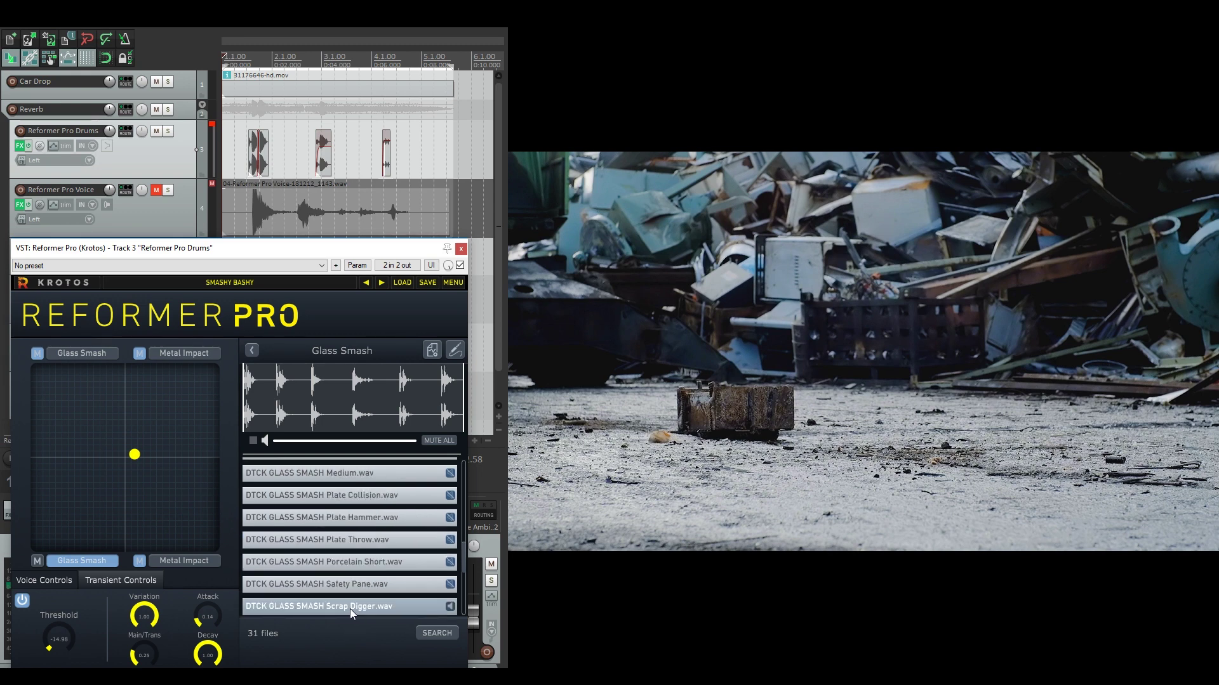
{"action": "scroll", "coordinate": [349, 608], "scroll_direction": "up", "scroll_amount": 6}
{"action": "left_click", "coordinate": [343, 476]}
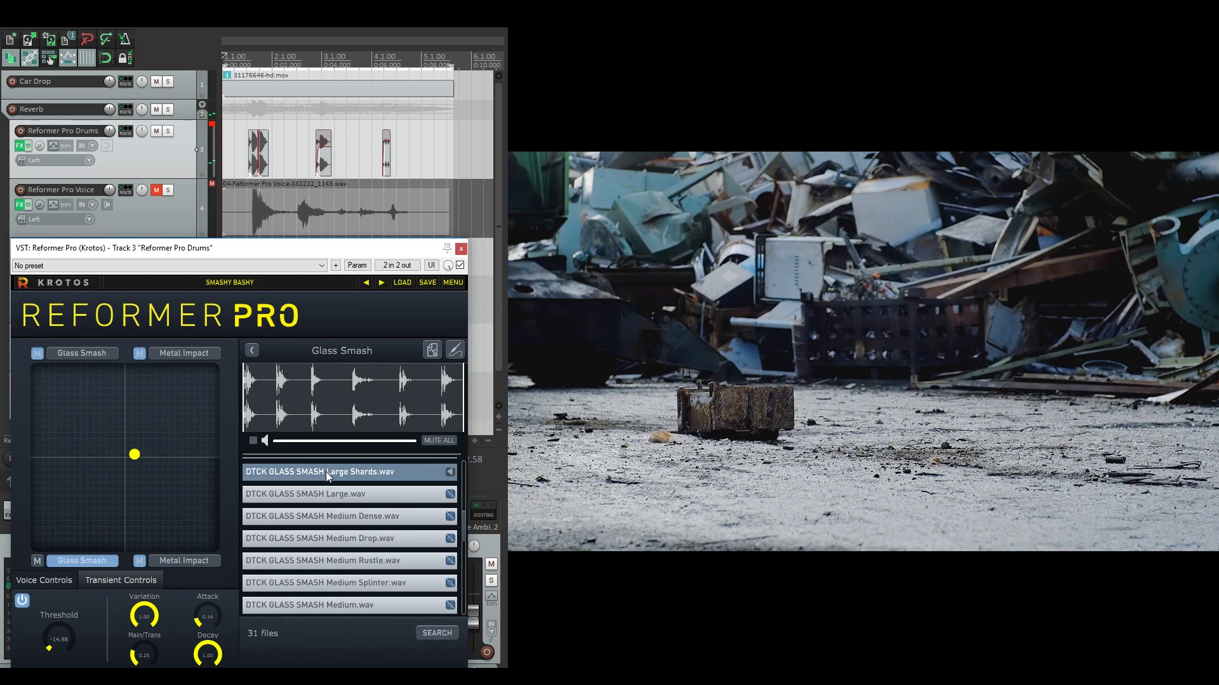
{"action": "left_click", "coordinate": [253, 442]}
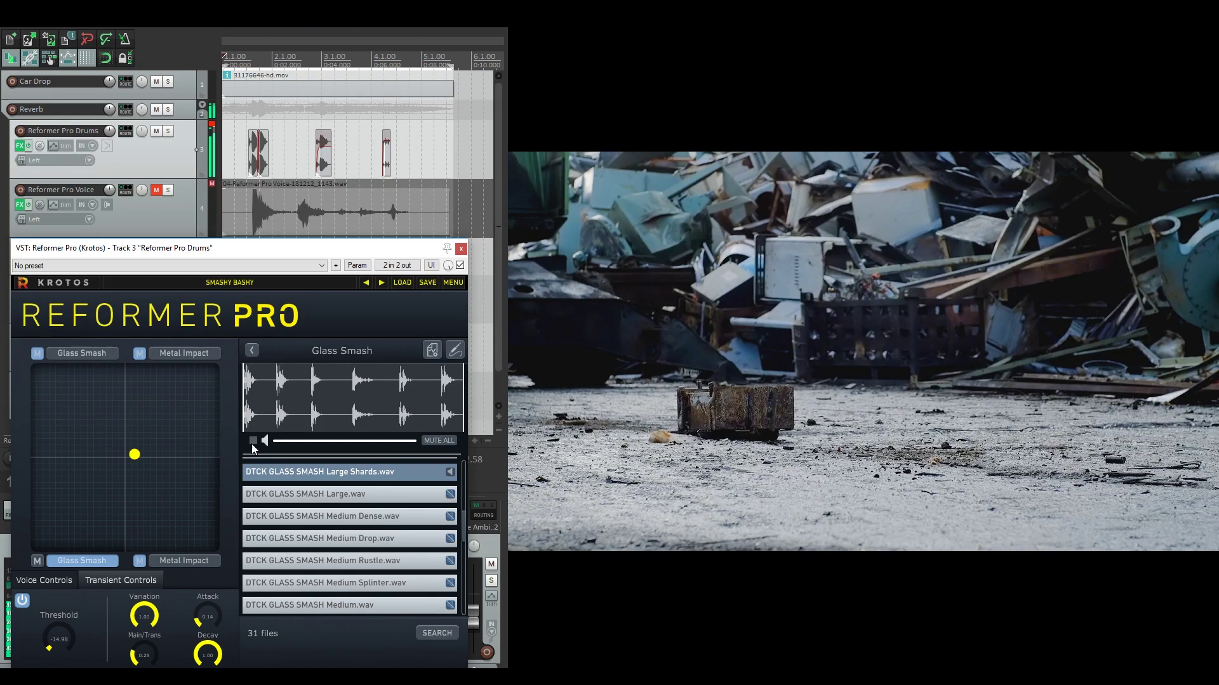
{"action": "left_click", "coordinate": [47, 580]}
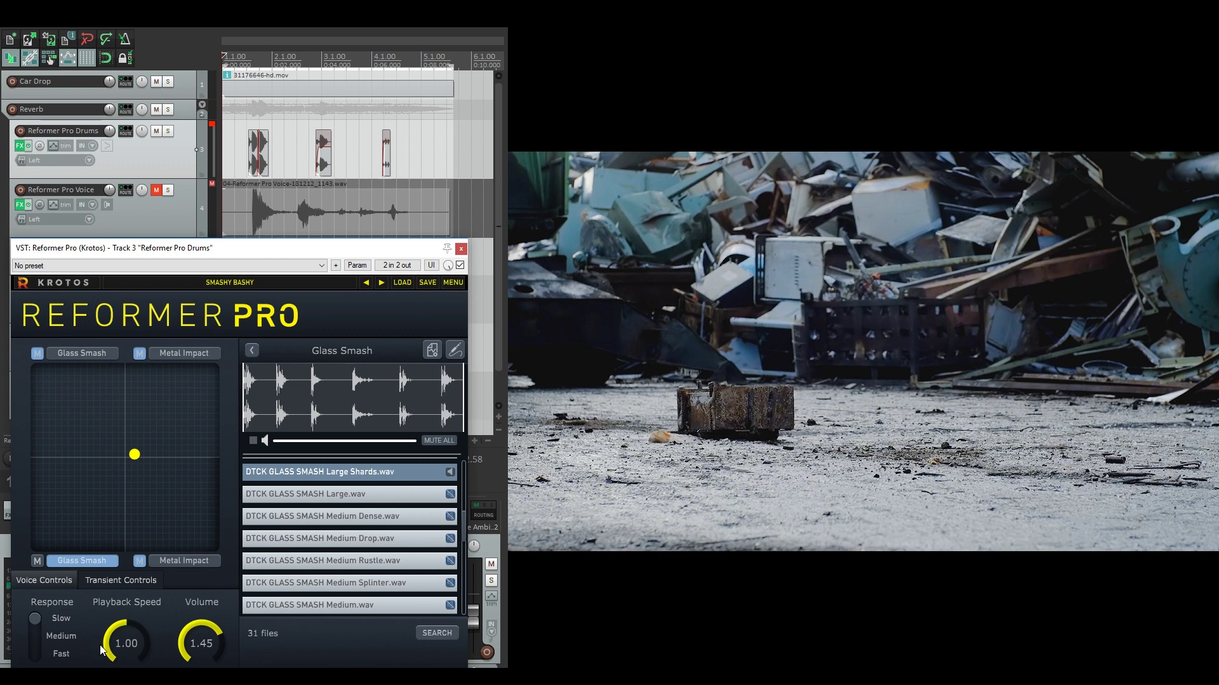
{"action": "left_click", "coordinate": [102, 581]}
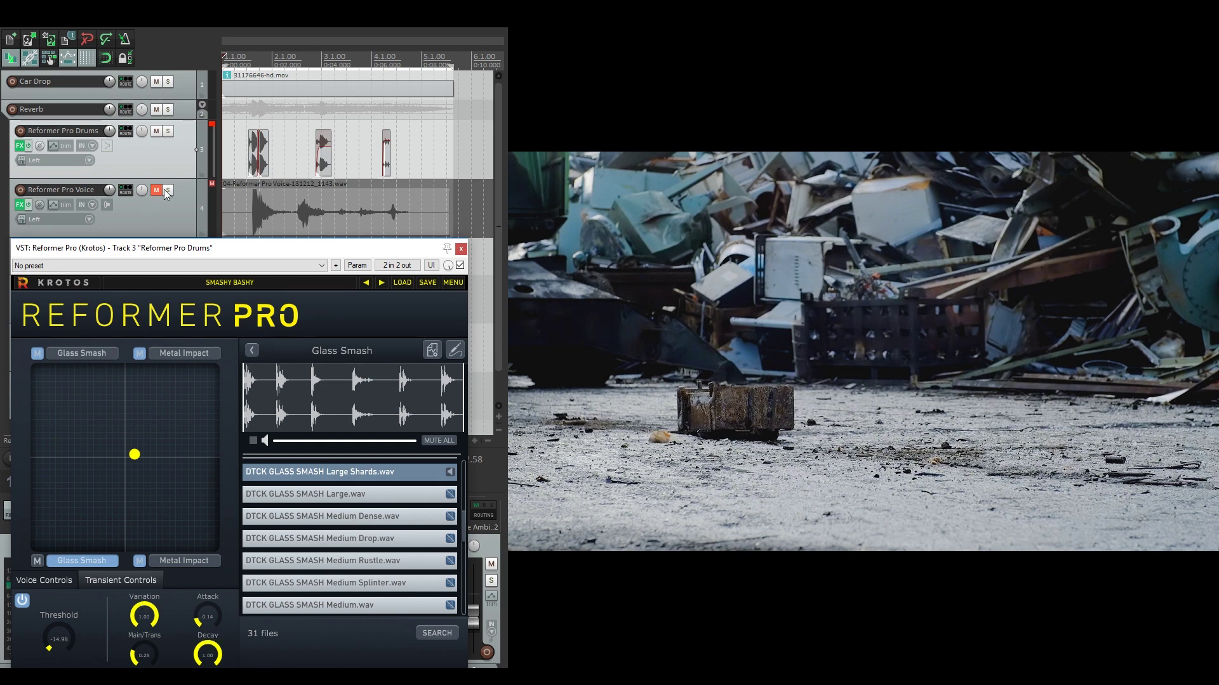
{"action": "left_click", "coordinate": [170, 148]}
{"action": "key", "text": "space"}
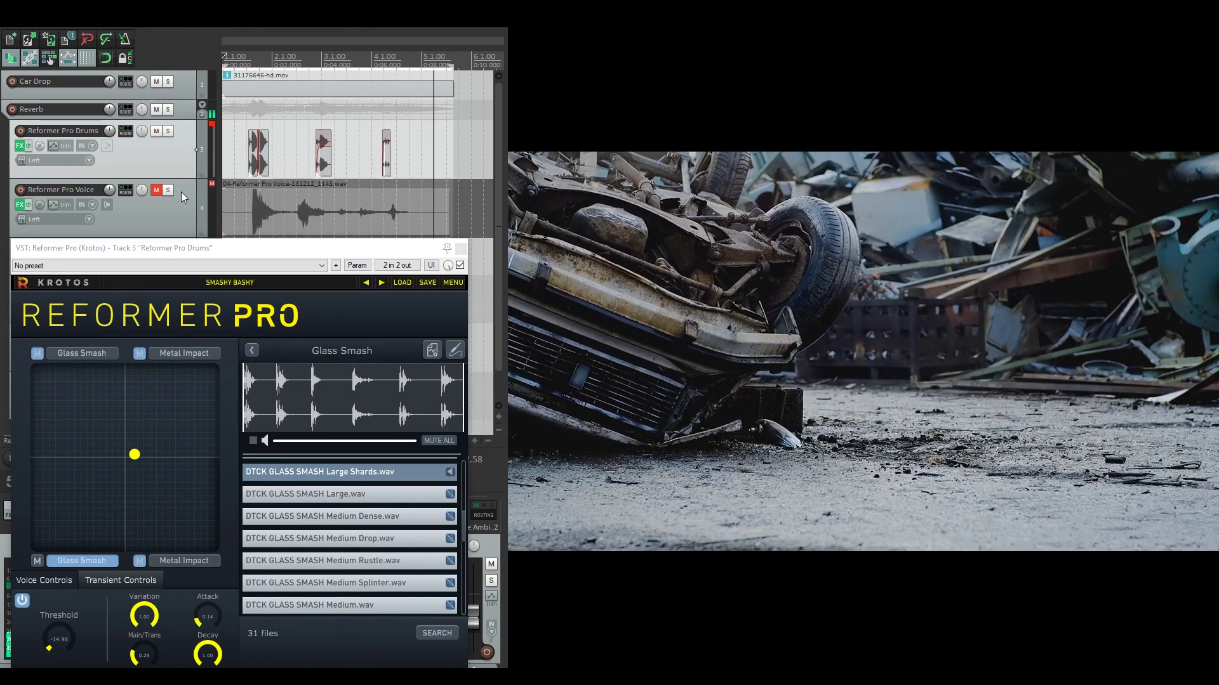
{"action": "key", "text": "space"}
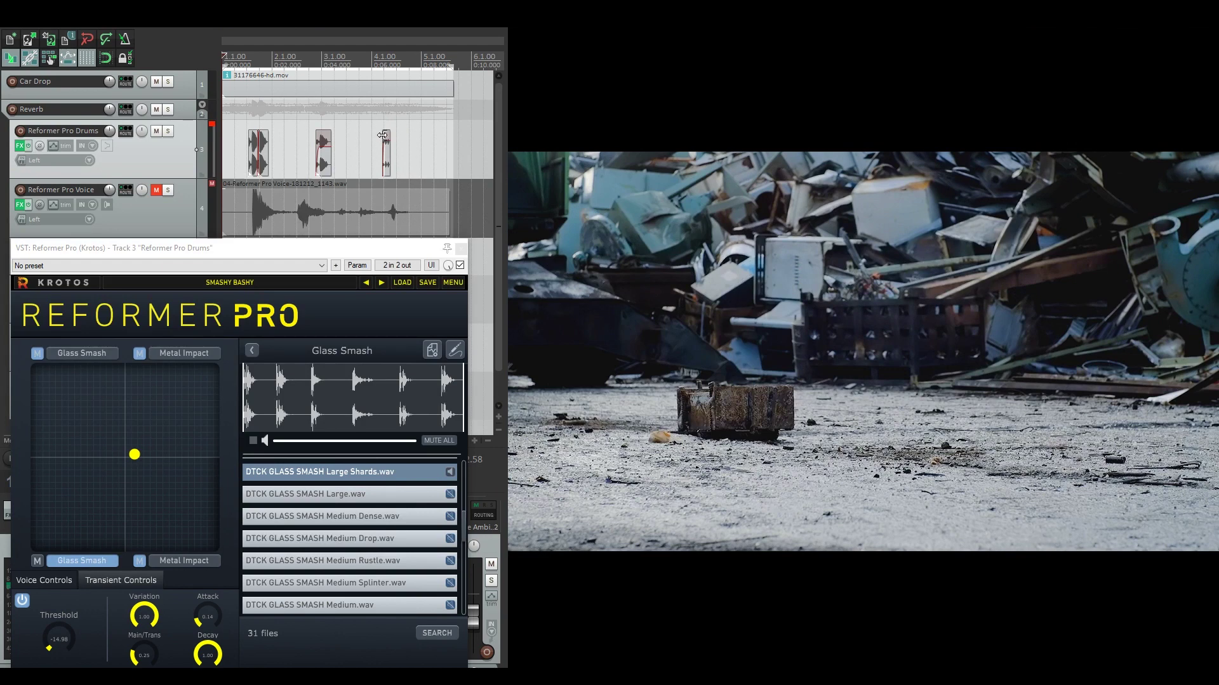
Load DTCK METAL IMPACT Smash Scrap Big.wav into Reformer Pro's Metal Impact slot, then stop its preview
{"action": "left_click", "coordinate": [37, 560]}
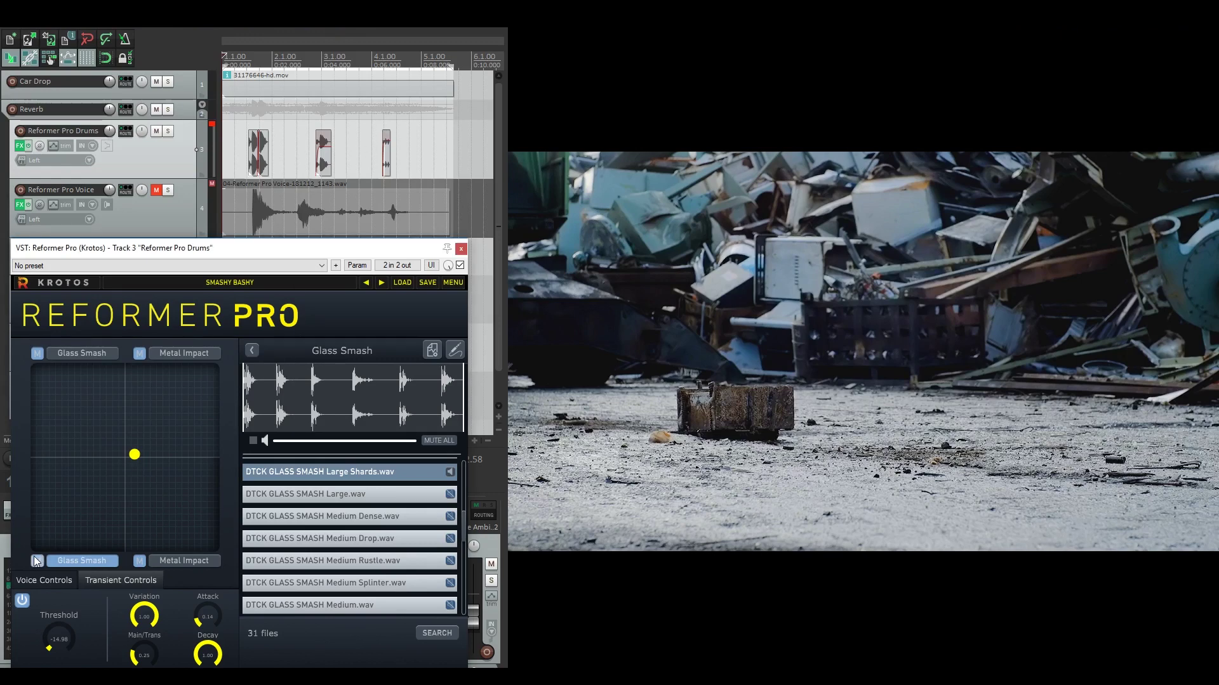
{"action": "left_click", "coordinate": [189, 559]}
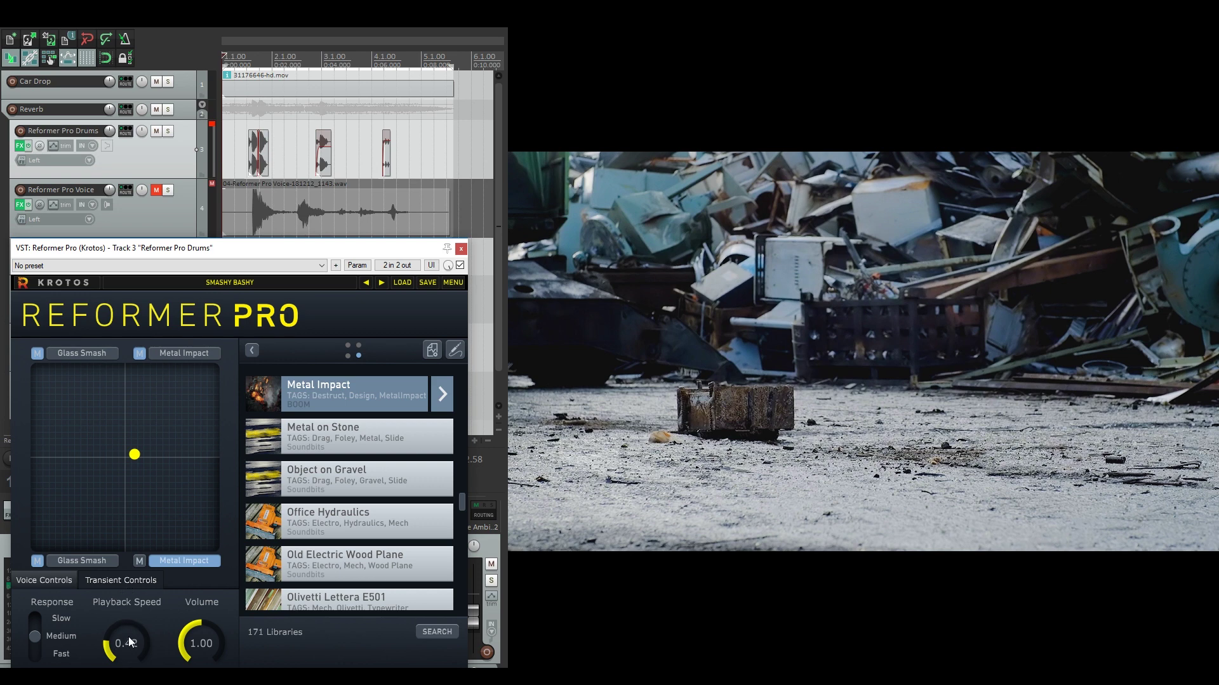
{"action": "left_click", "coordinate": [442, 391]}
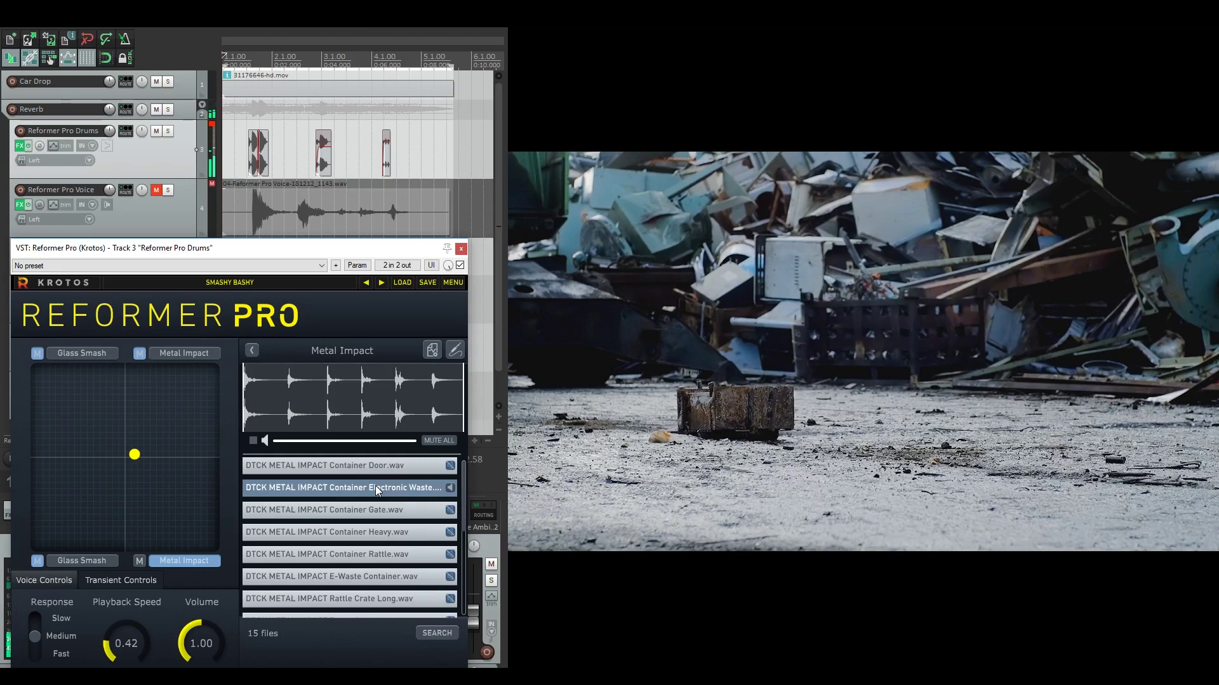
{"action": "scroll", "coordinate": [374, 488], "scroll_direction": "down", "scroll_amount": 3}
{"action": "left_click", "coordinate": [375, 561]}
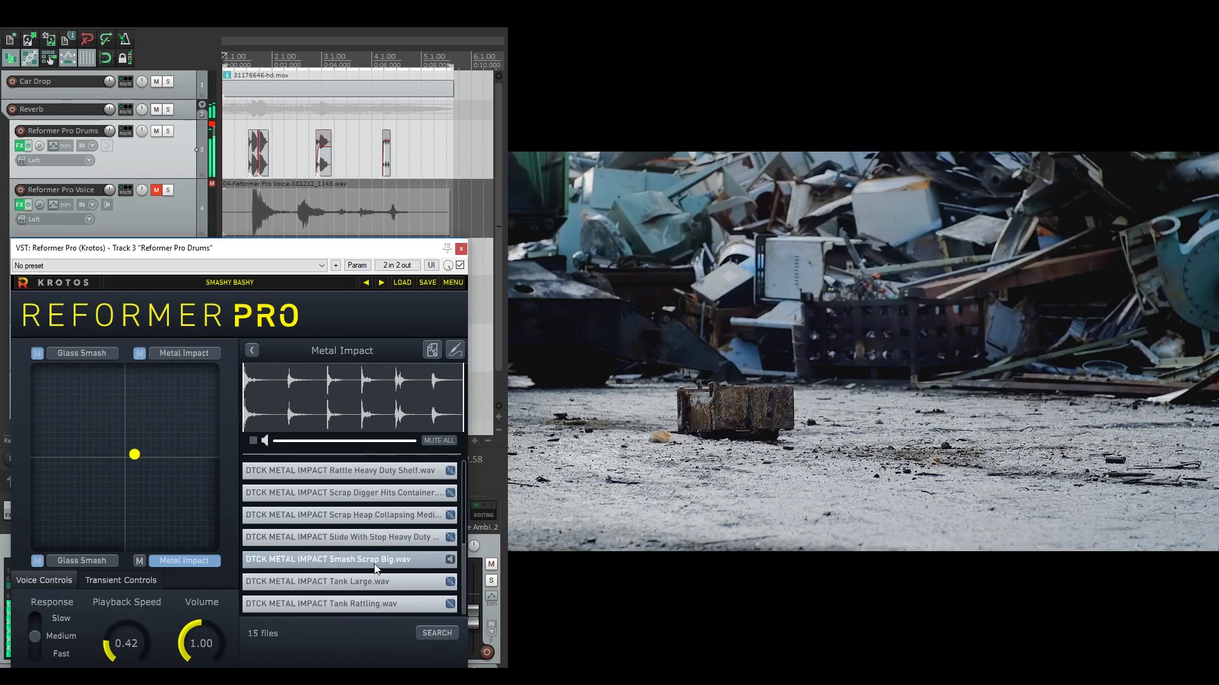
{"action": "left_click", "coordinate": [376, 568]}
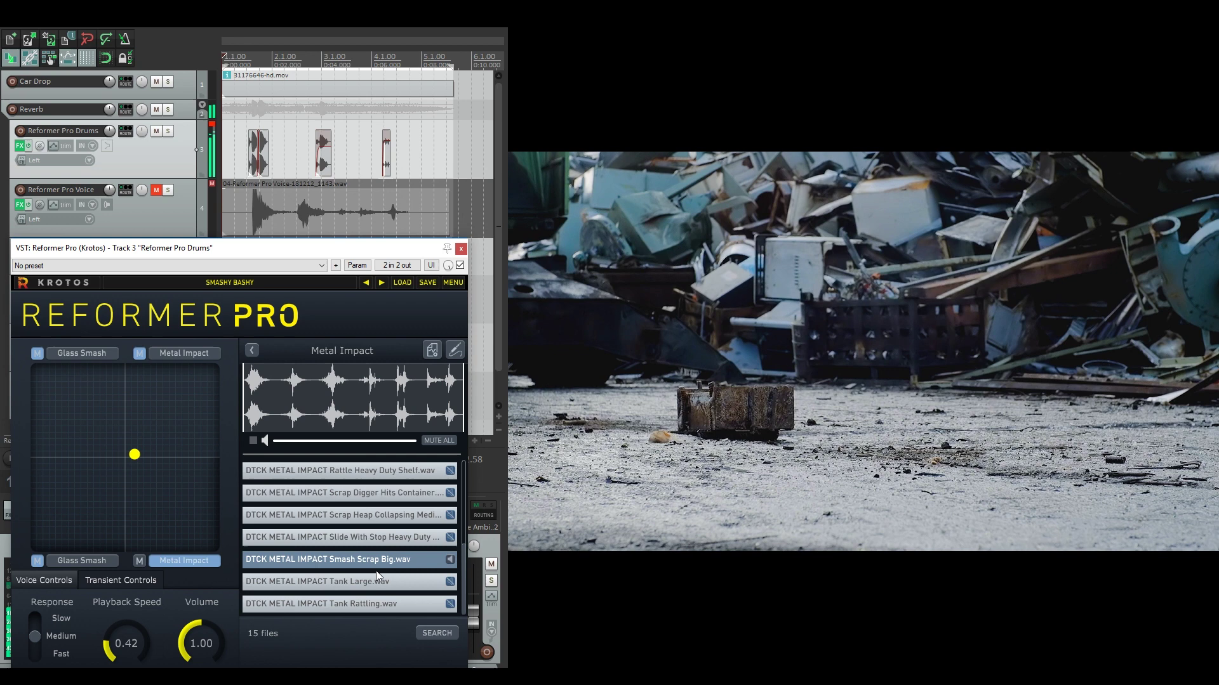
{"action": "left_click", "coordinate": [253, 441]}
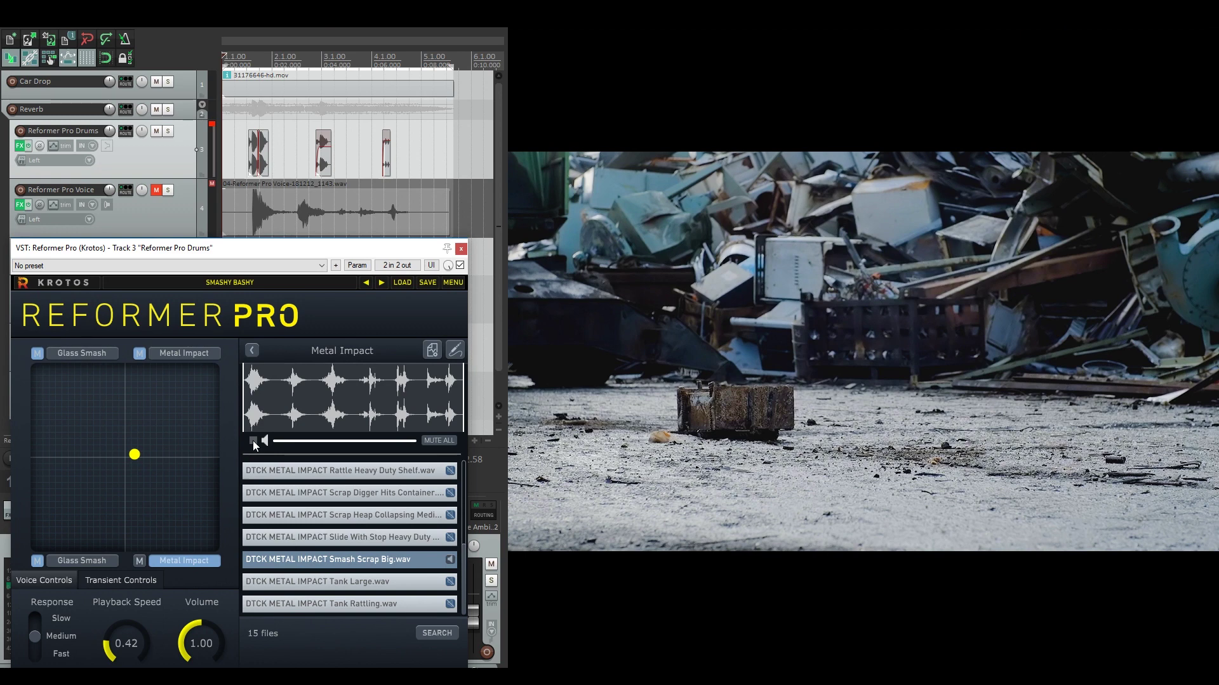
Set the Metal Impact transient Threshold to -14.88 and Attack to 0.33, then play against the video
{"action": "left_click", "coordinate": [113, 584]}
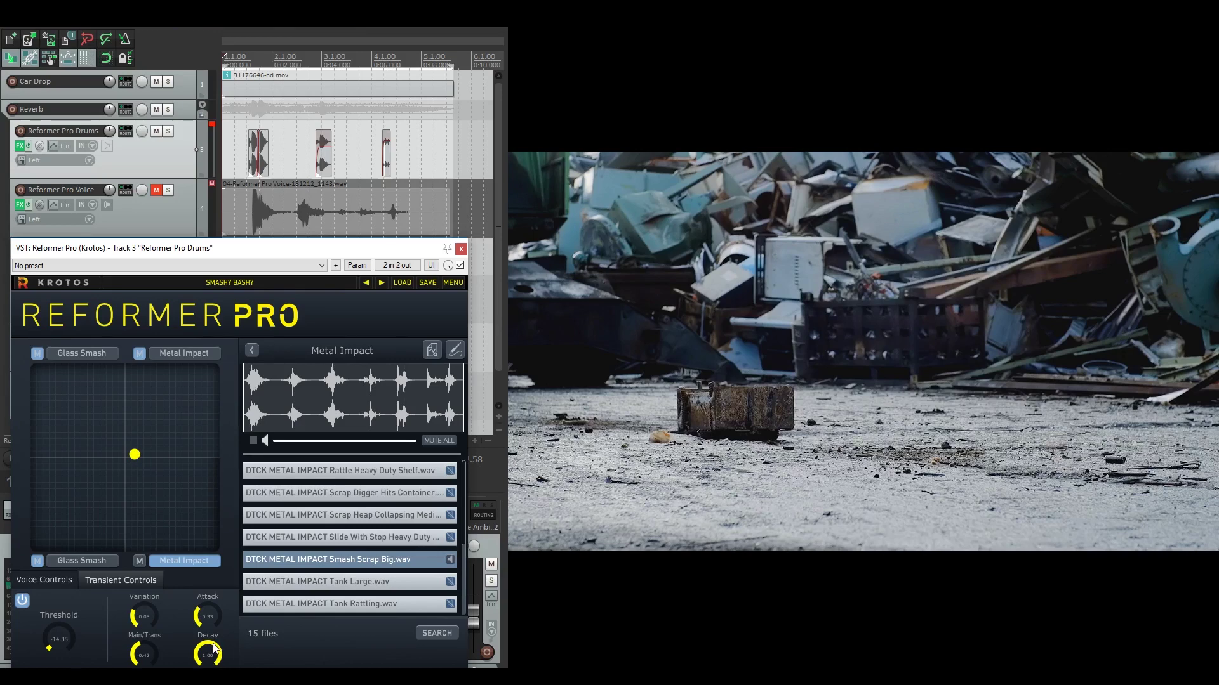
{"action": "left_click", "coordinate": [168, 158]}
{"action": "key", "text": "space"}
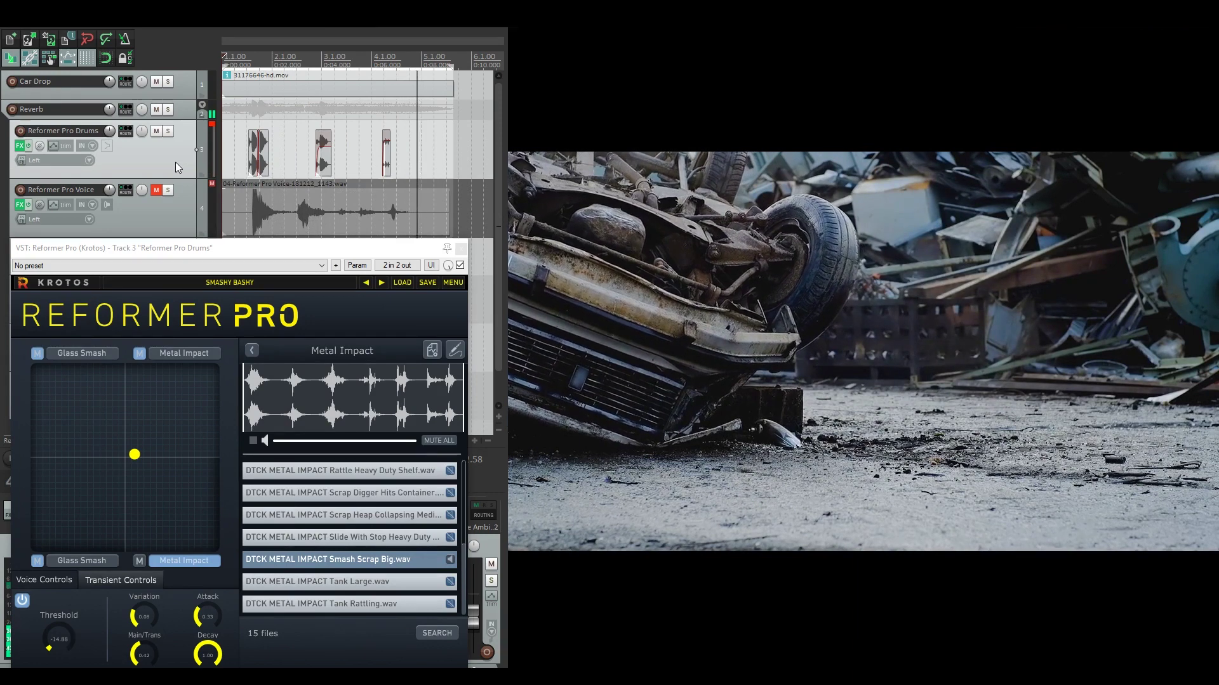
Stop playback, unmute the Glass Smash and Metal Impact layers, and return to Reformer Pro's master view
{"action": "key", "text": "space"}
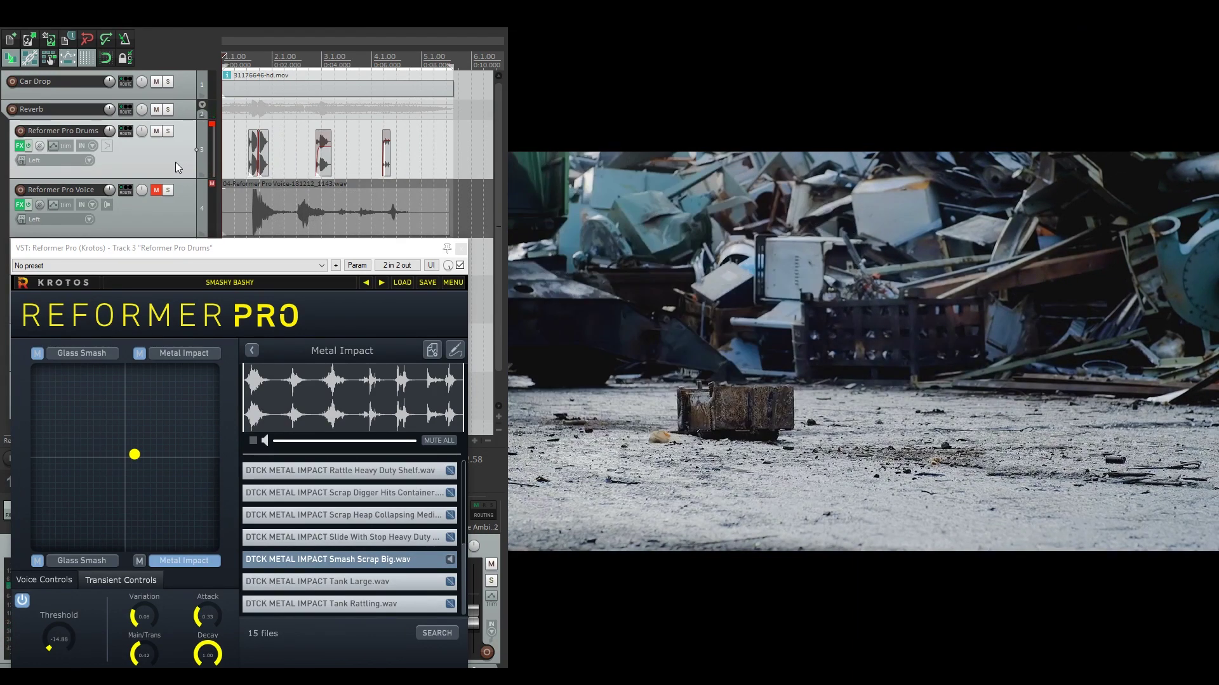
{"action": "left_click", "coordinate": [36, 561]}
{"action": "left_click", "coordinate": [139, 355]}
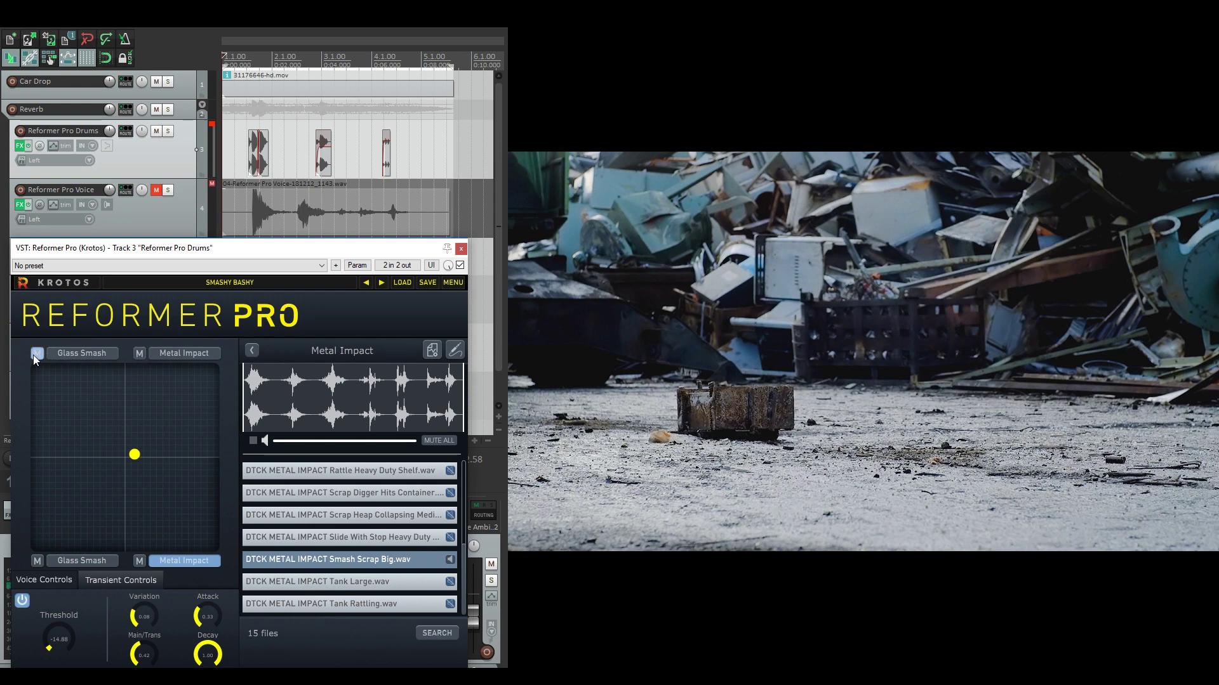
{"action": "left_click", "coordinate": [169, 159]}
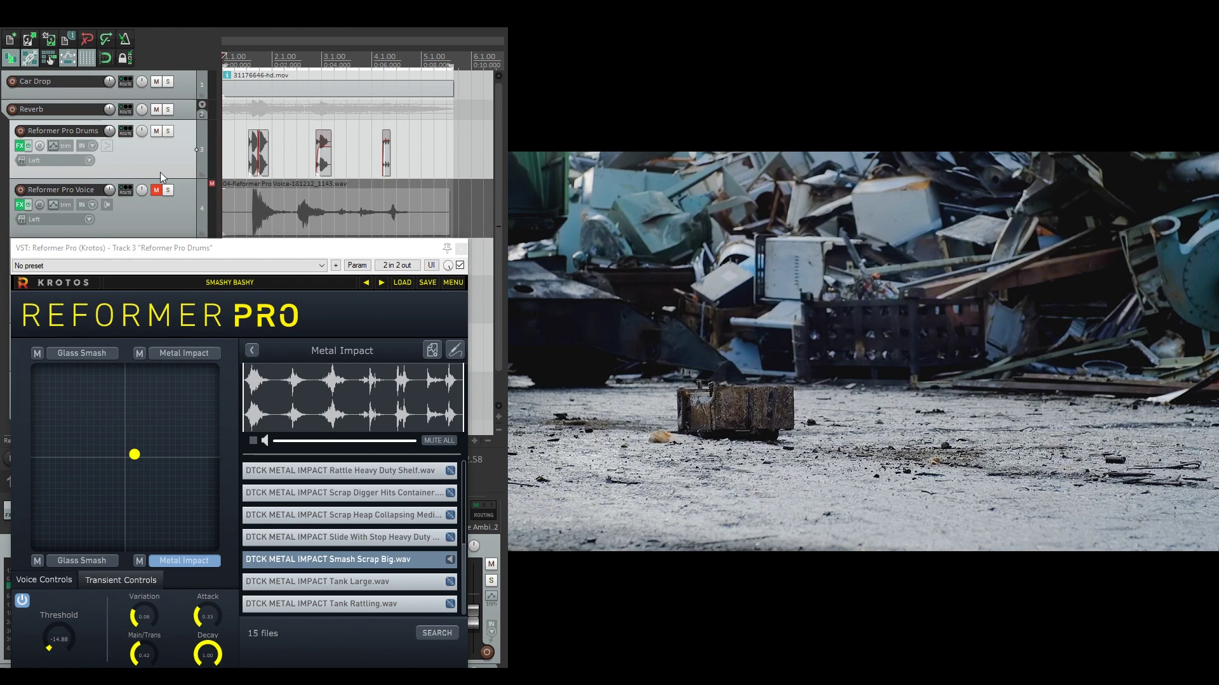
{"action": "left_click", "coordinate": [252, 349]}
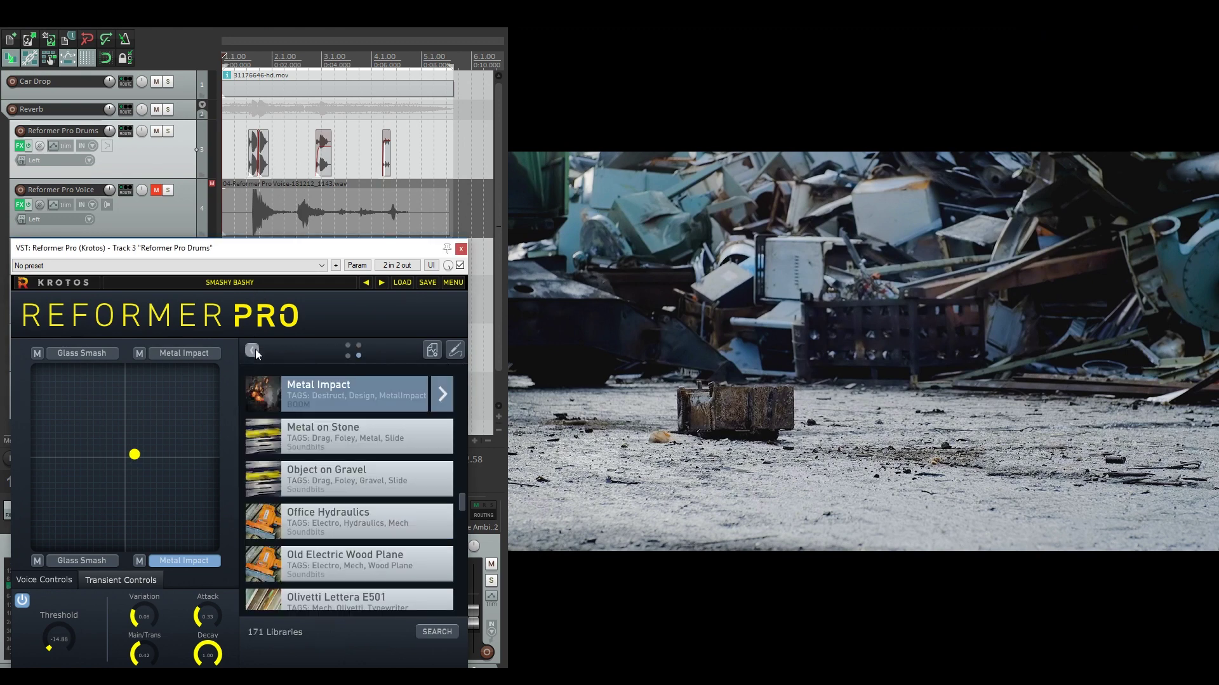
{"action": "left_click", "coordinate": [253, 350]}
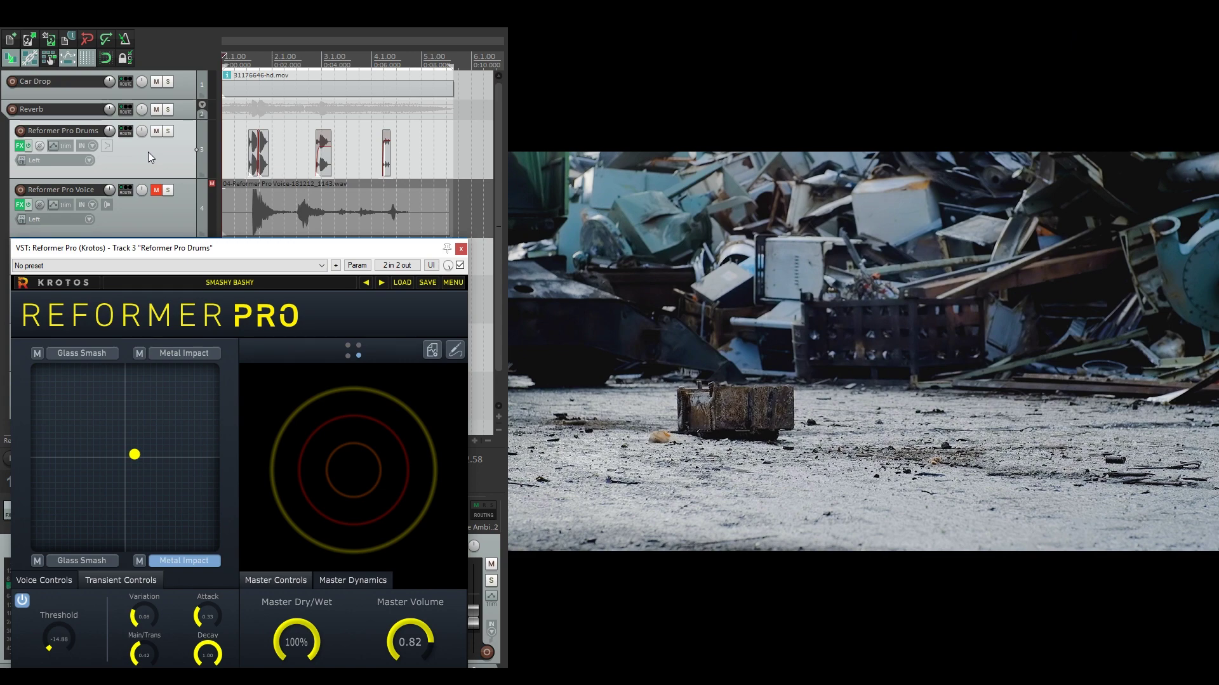
{"action": "key", "text": "space"}
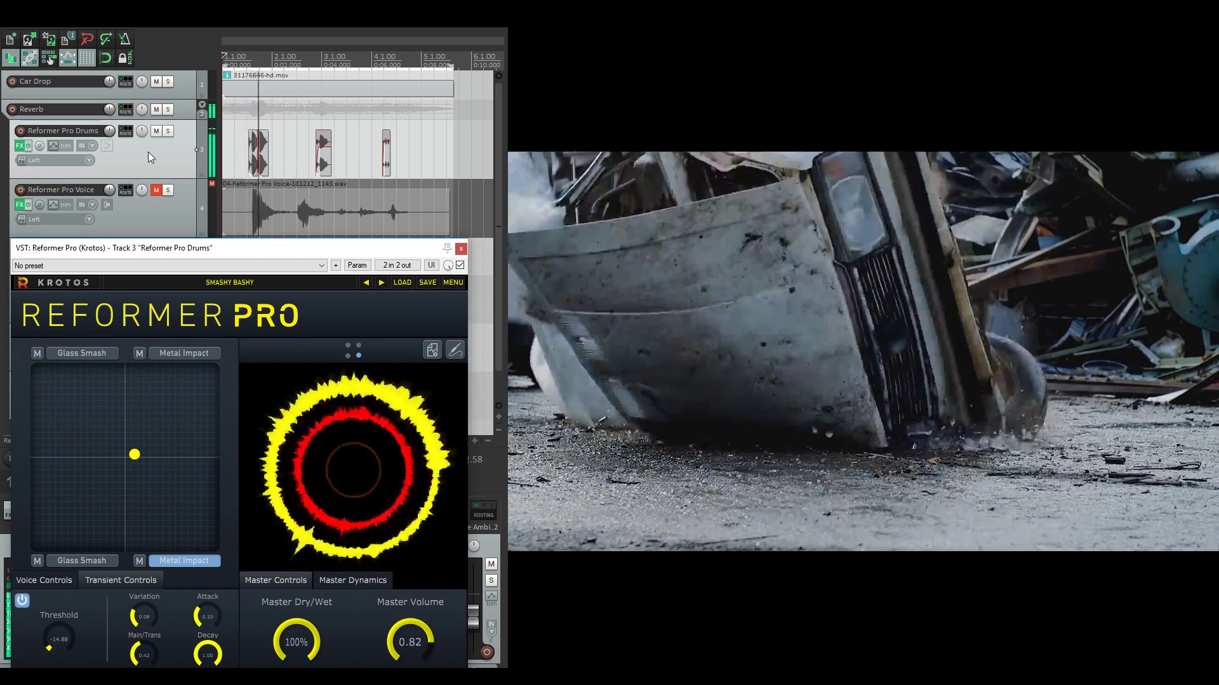